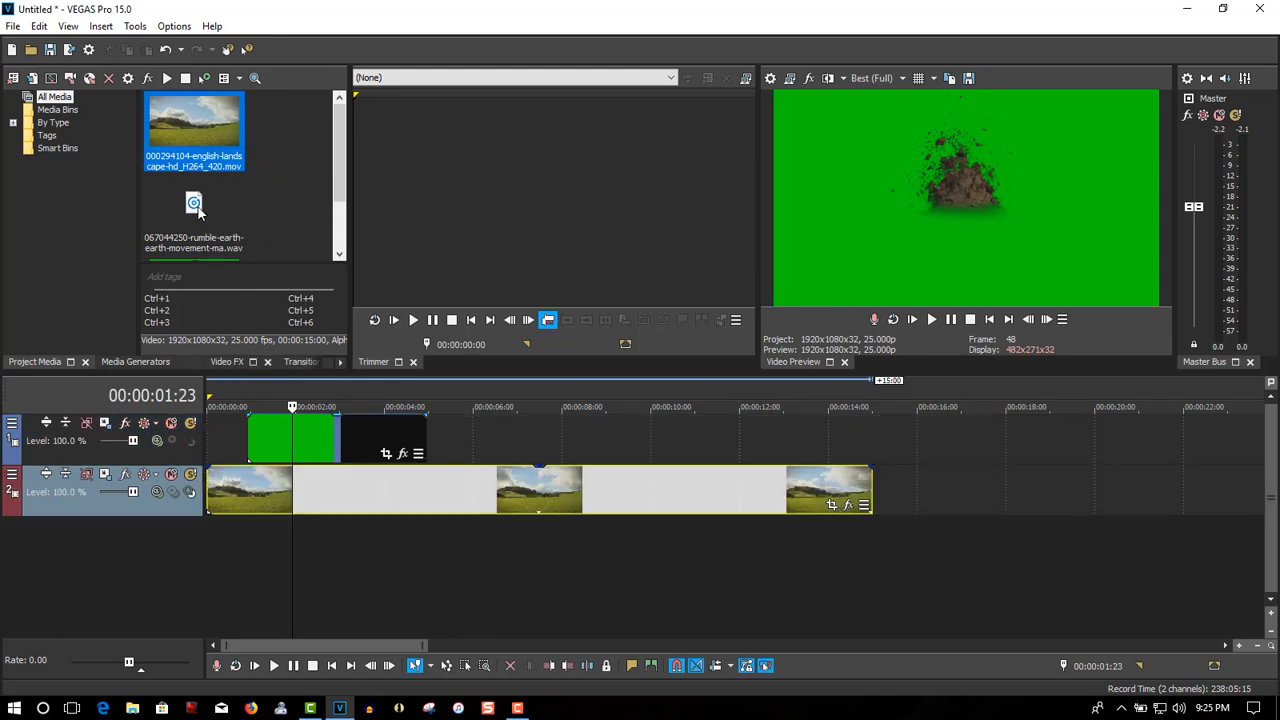
Step: Add the rumble-earth WAV file to a new audio track below the landscape clip
drag(200, 209, 512, 540)
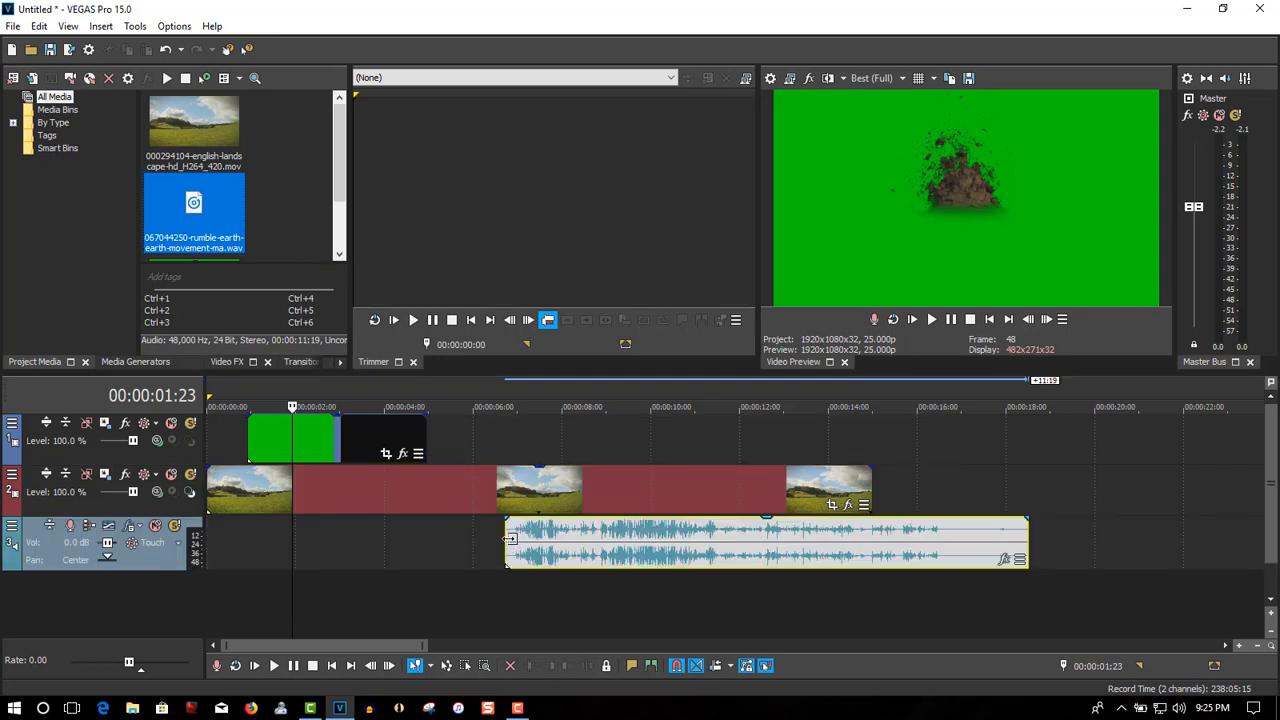
Step: Move the green-screen dirt clip one second later to start at 00:00:01:23, and trim the landscape clip to end with it
drag(346, 452, 391, 453)
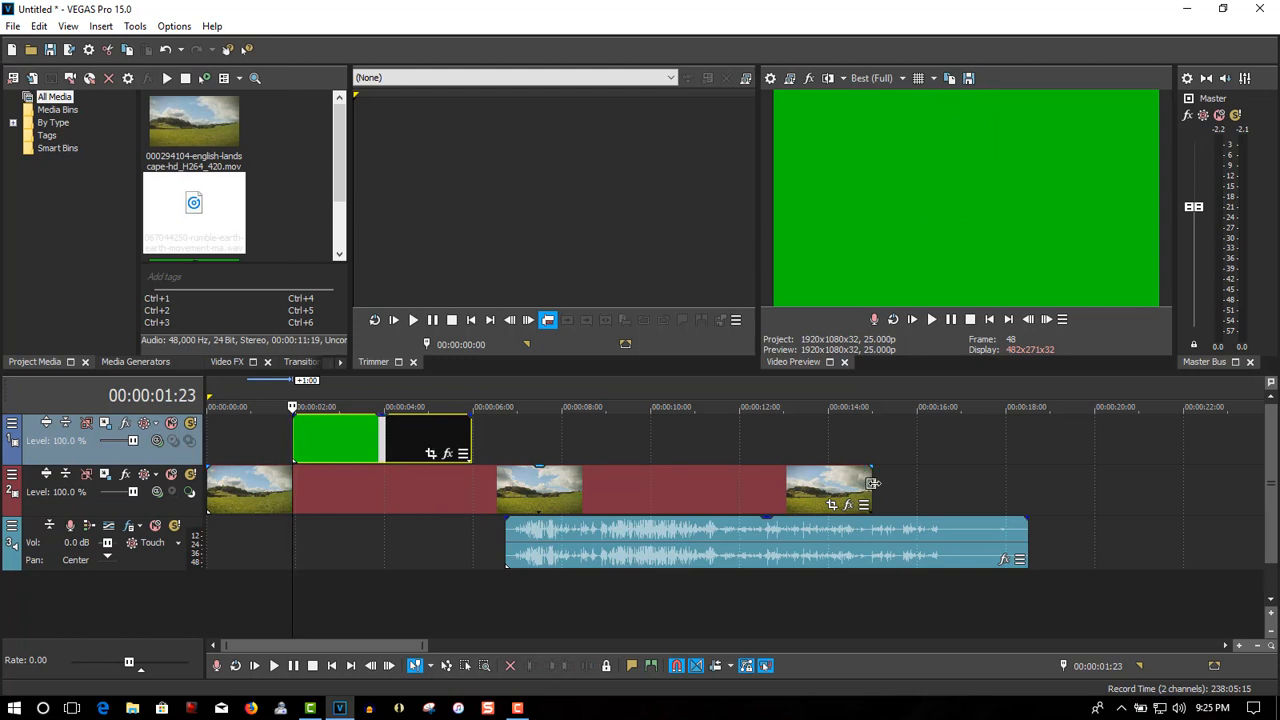
drag(872, 483, 468, 470)
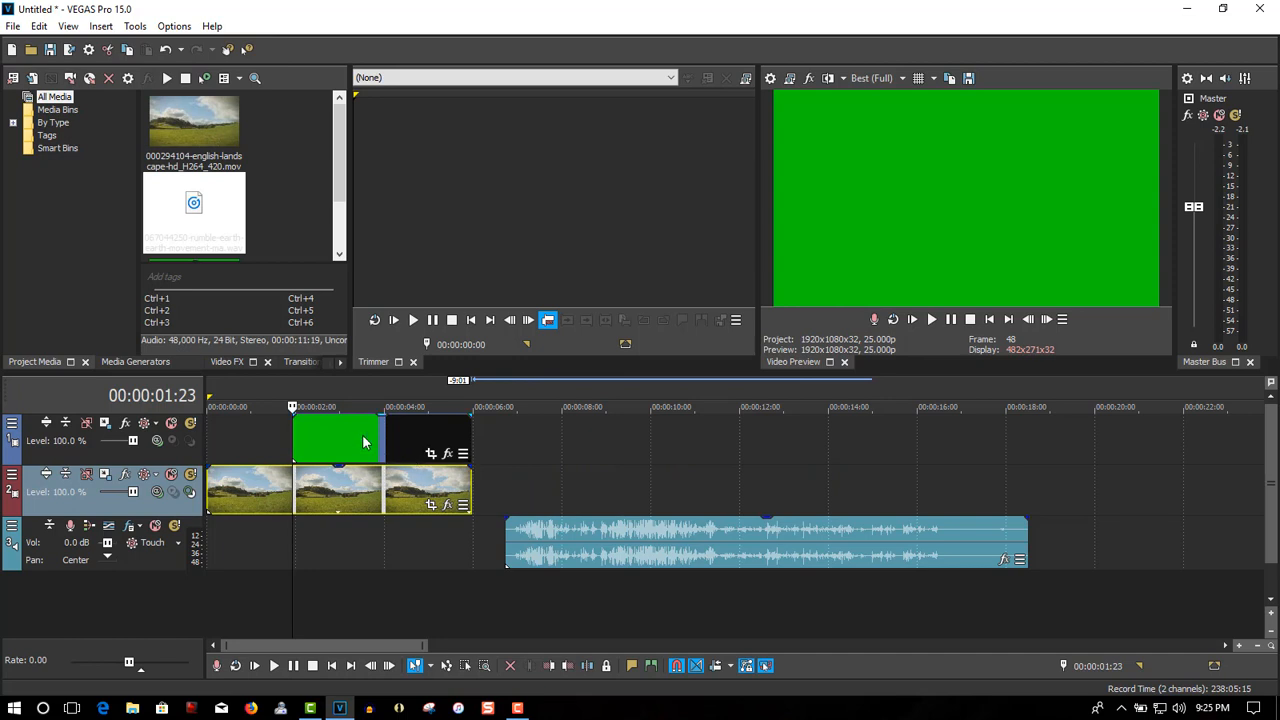
Step: Apply the VEGAS Chroma Keyer effect to the green-screen dirt clip, previewing a frame at 00:00:04:20
click(420, 397)
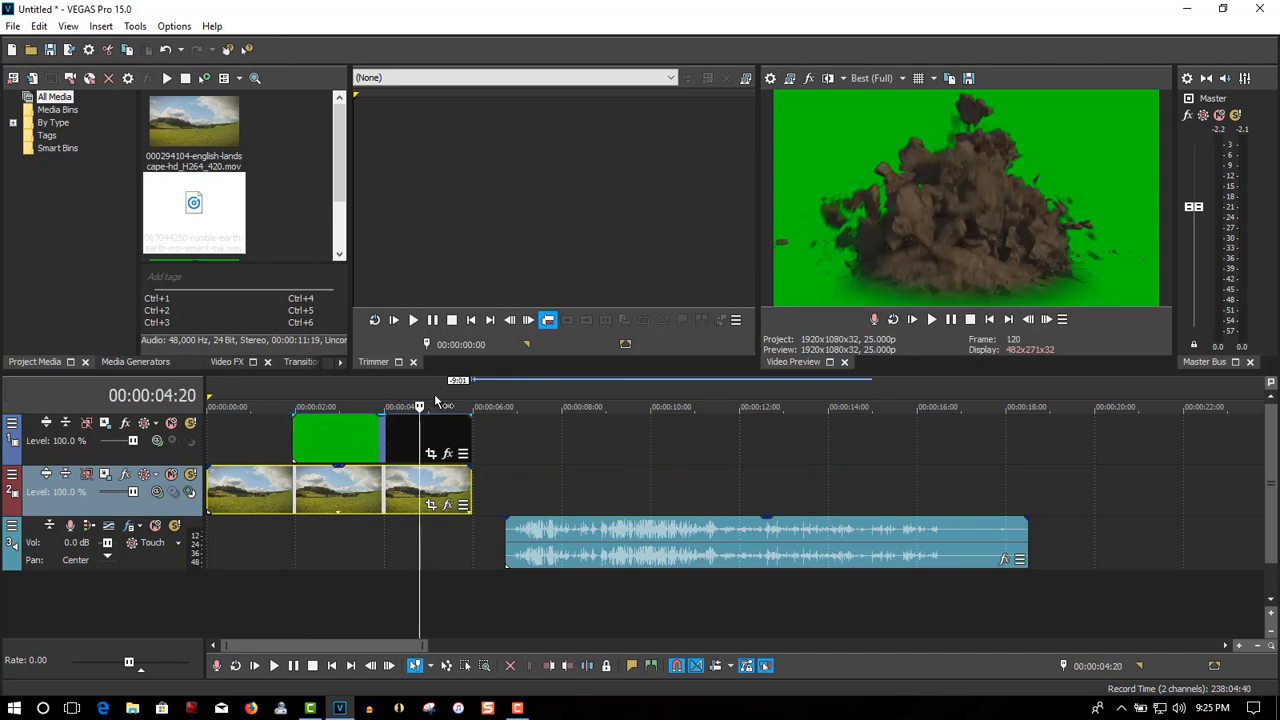
click(447, 456)
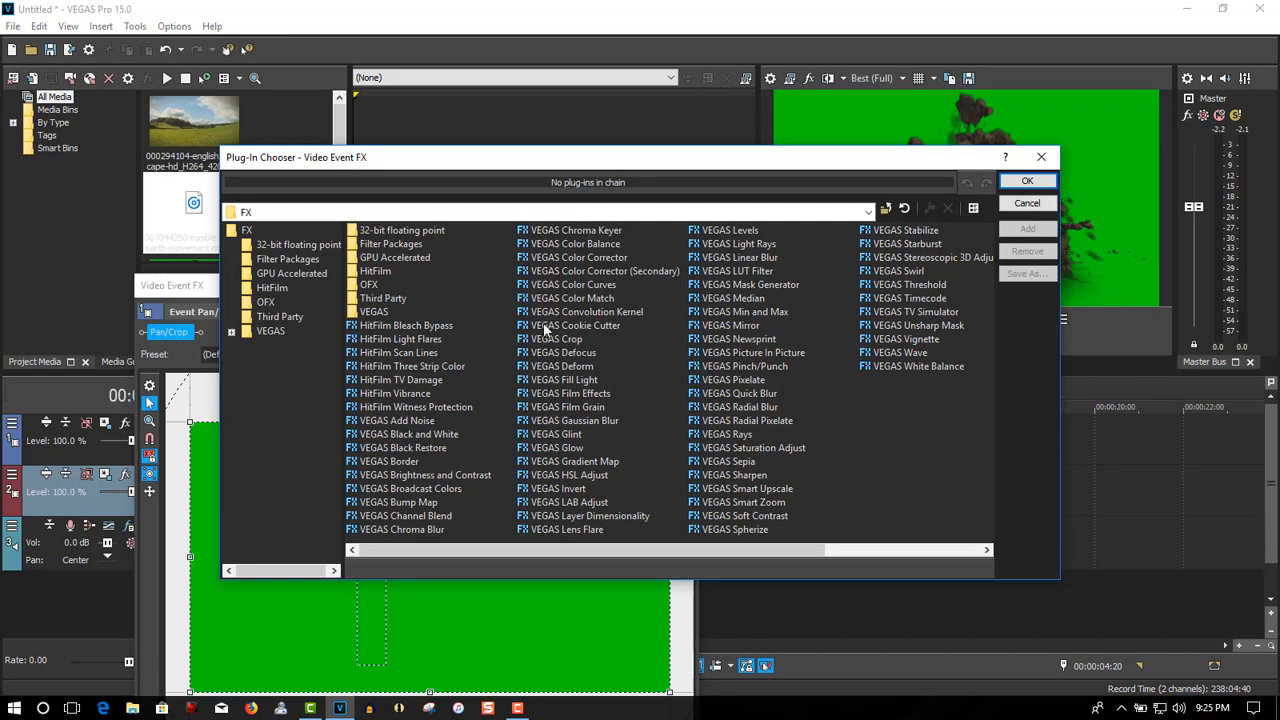
click(566, 234)
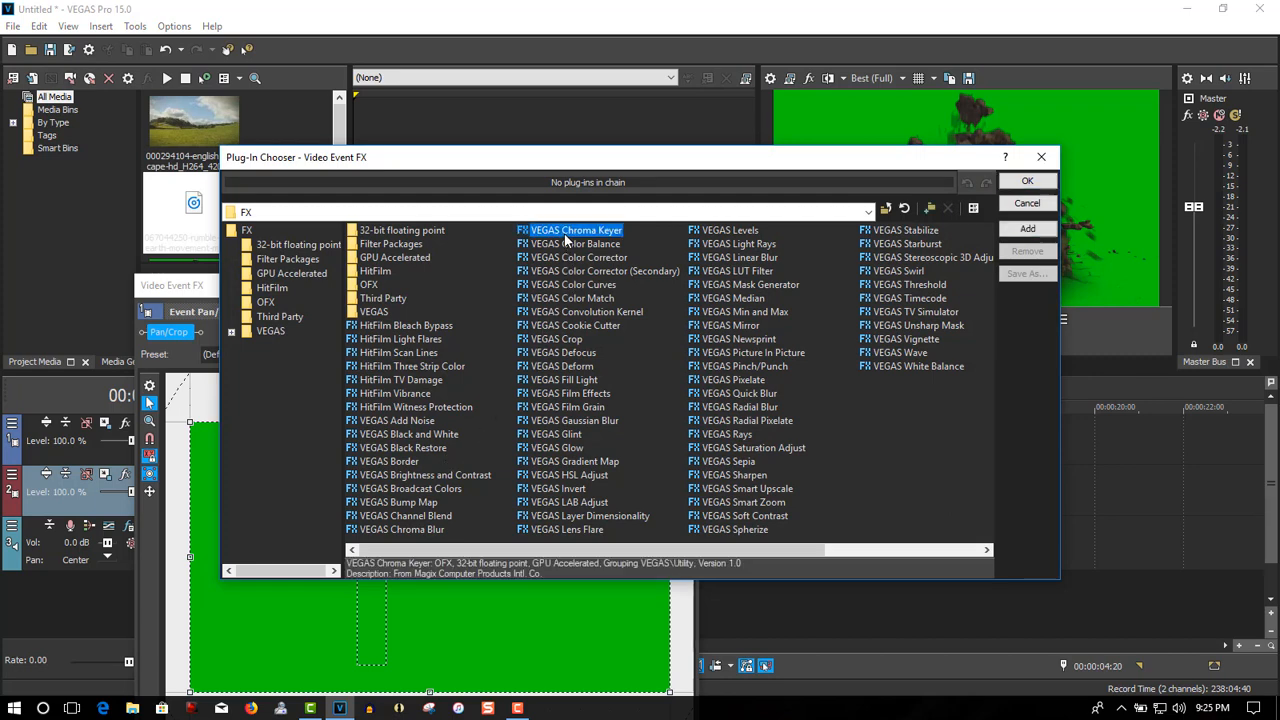
click(1027, 181)
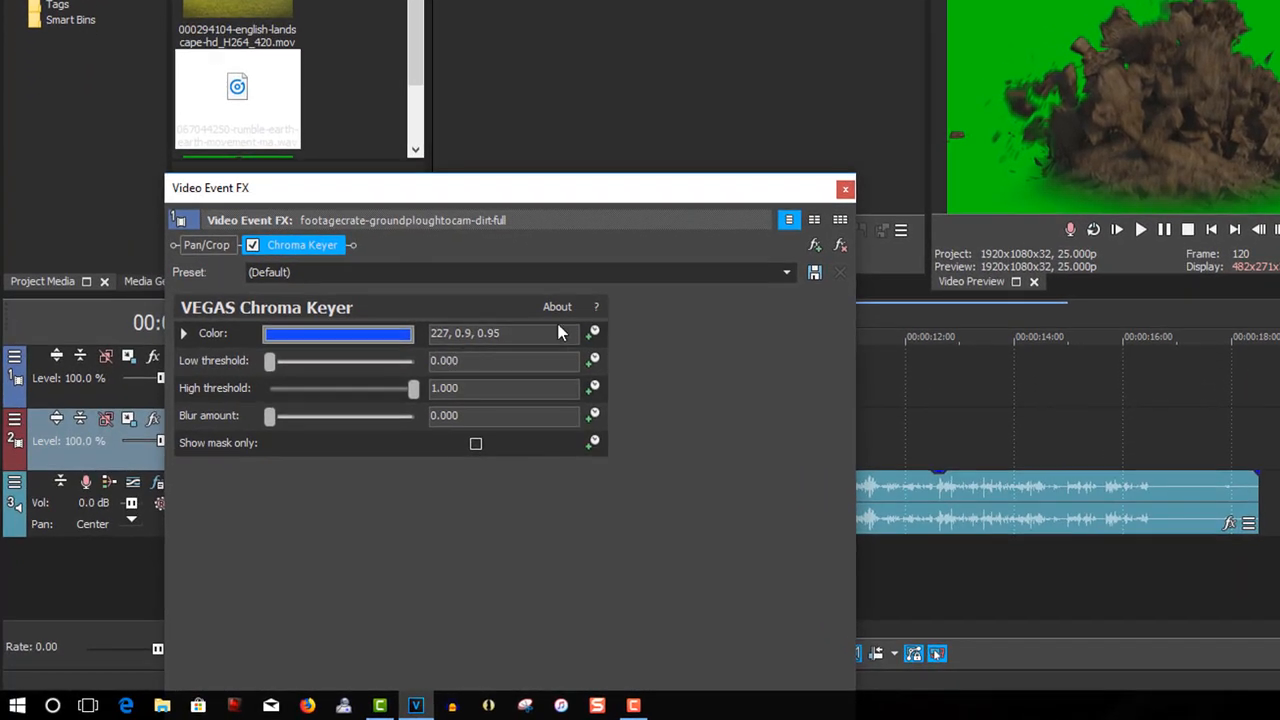
Step: Sample the green background from the video preview as the Chroma Keyer colour
click(346, 336)
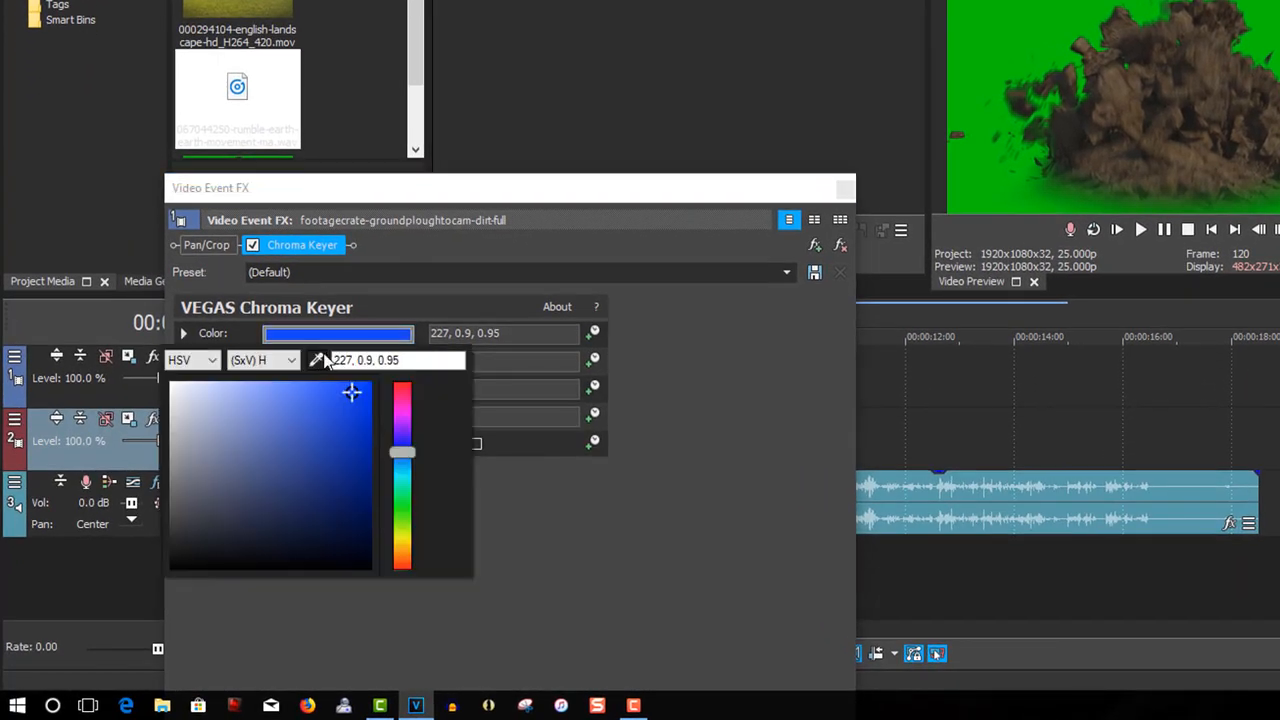
click(317, 361)
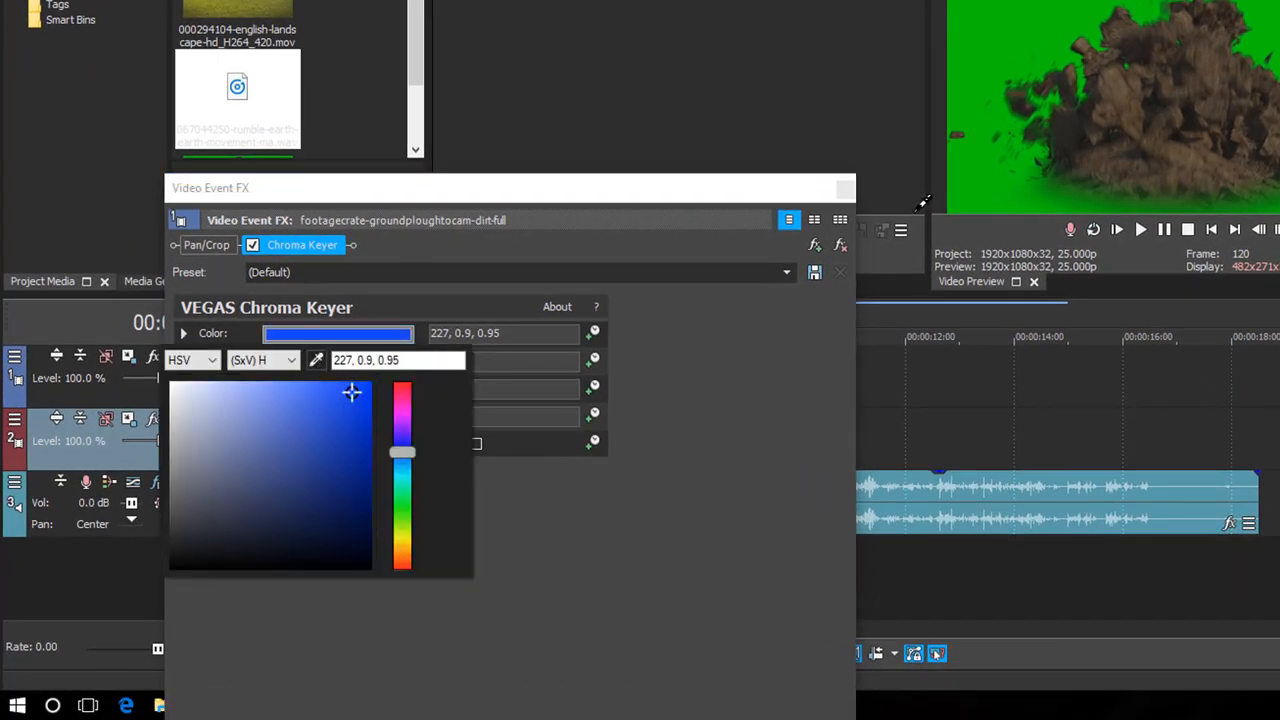
click(963, 190)
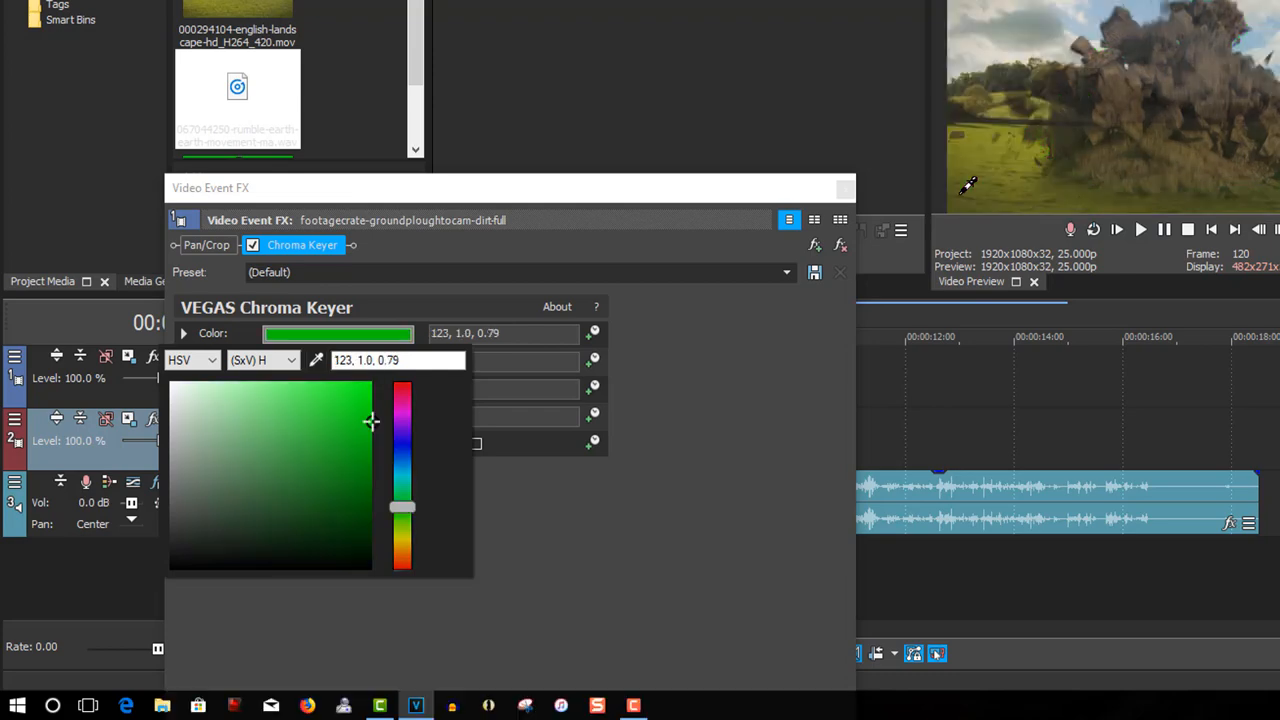
click(666, 440)
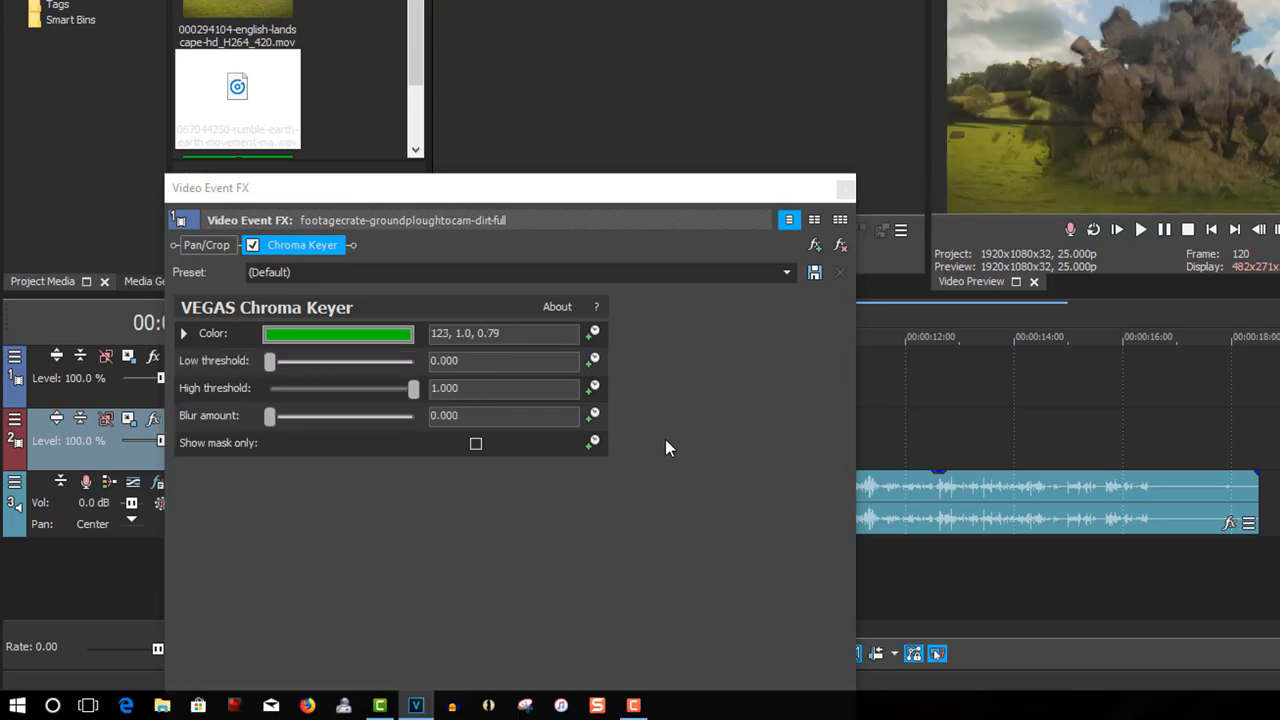
Step: Lower the Chroma Keyer's high threshold to about 0.612 and close the effect window
click(414, 394)
drag(414, 394, 359, 401)
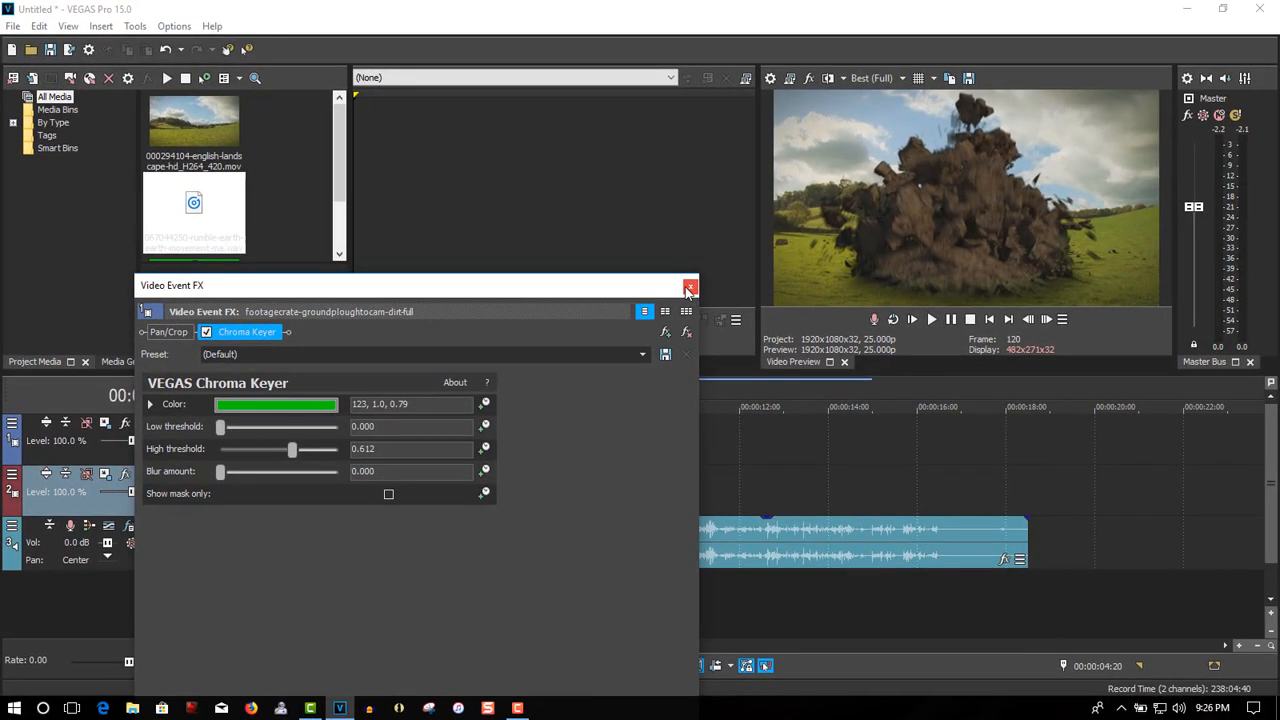
click(689, 288)
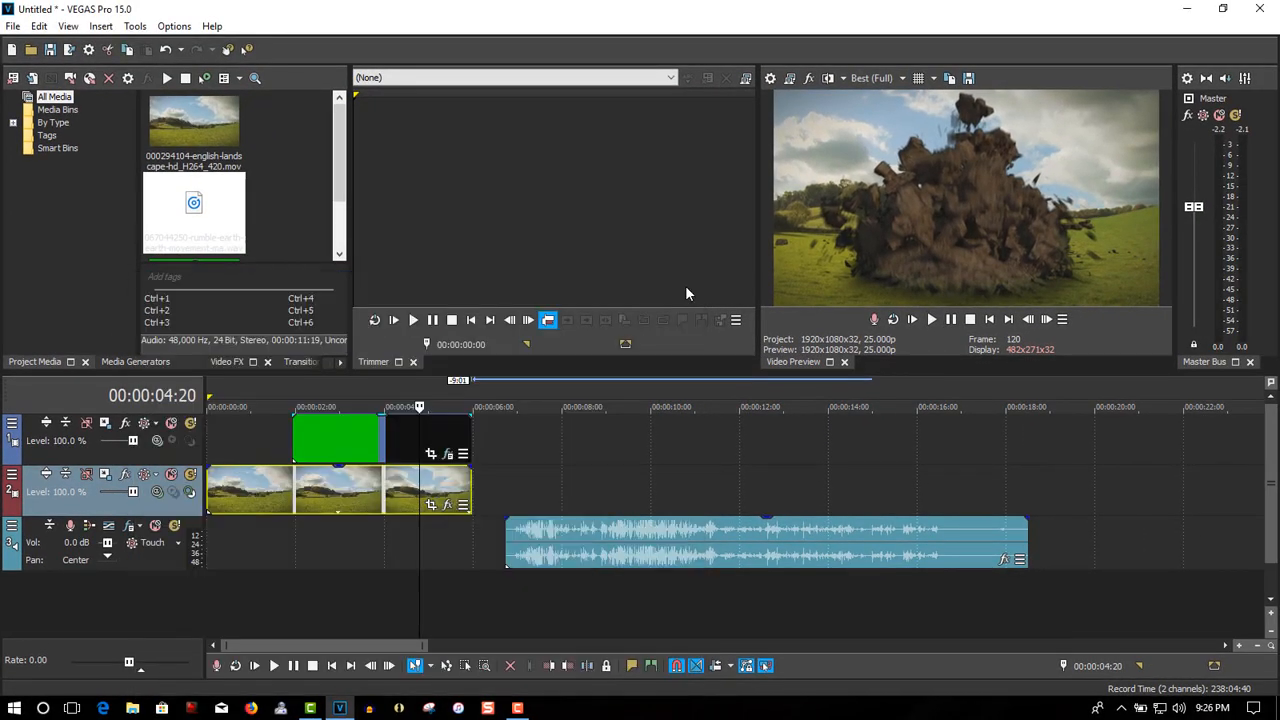
Step: At the 00:00:02:13 frame, use Pan/Crop to shift the dirt eruption down so its base sits on the grassy field
click(309, 405)
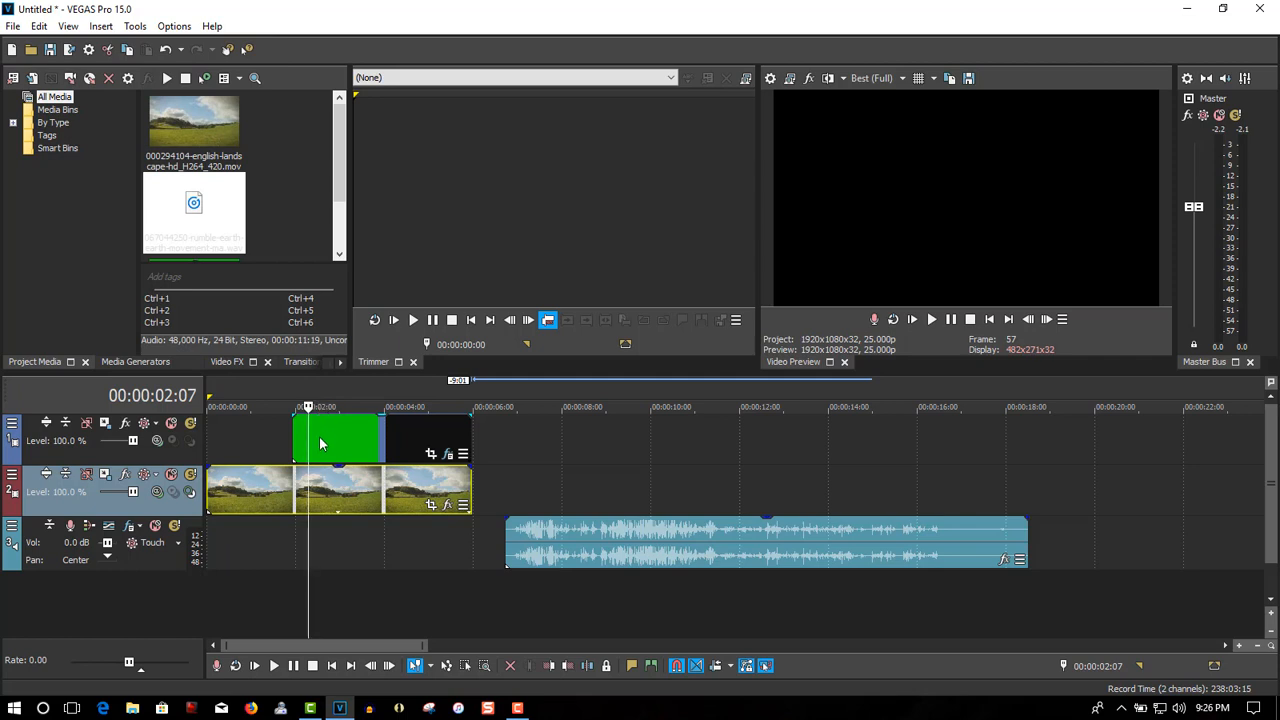
click(319, 436)
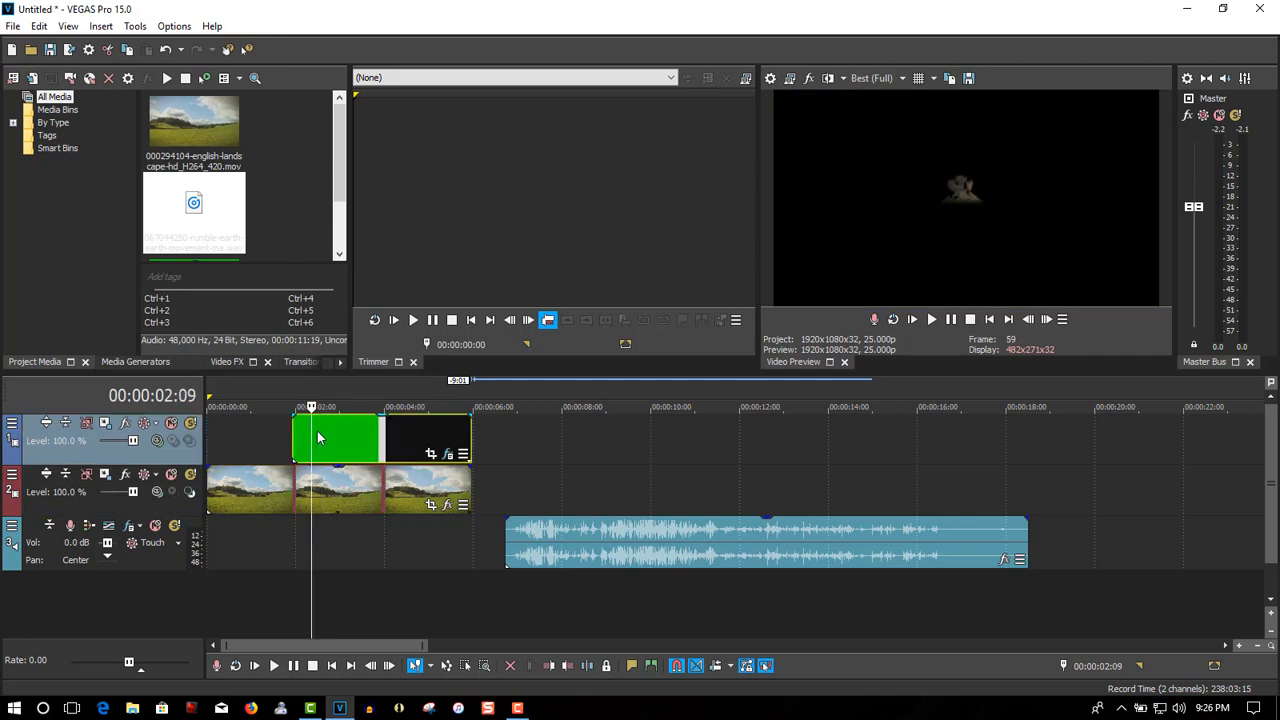
click(322, 431)
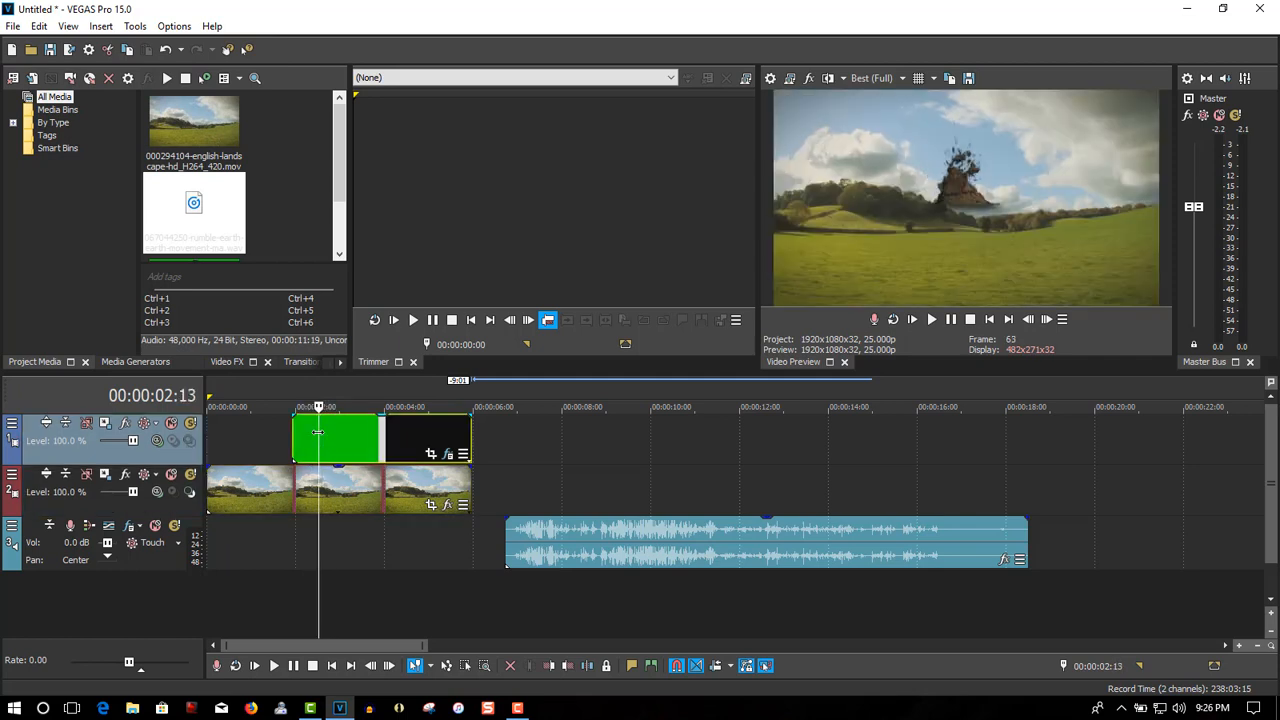
click(312, 433)
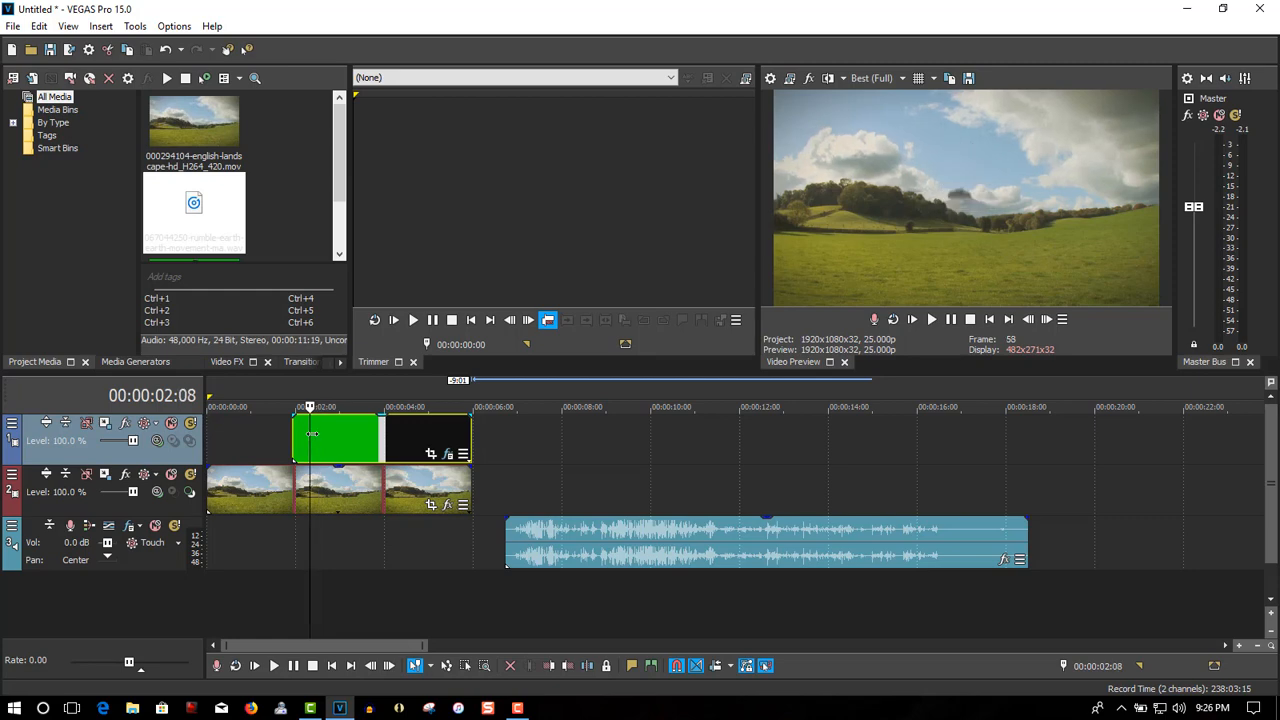
click(317, 433)
click(313, 437)
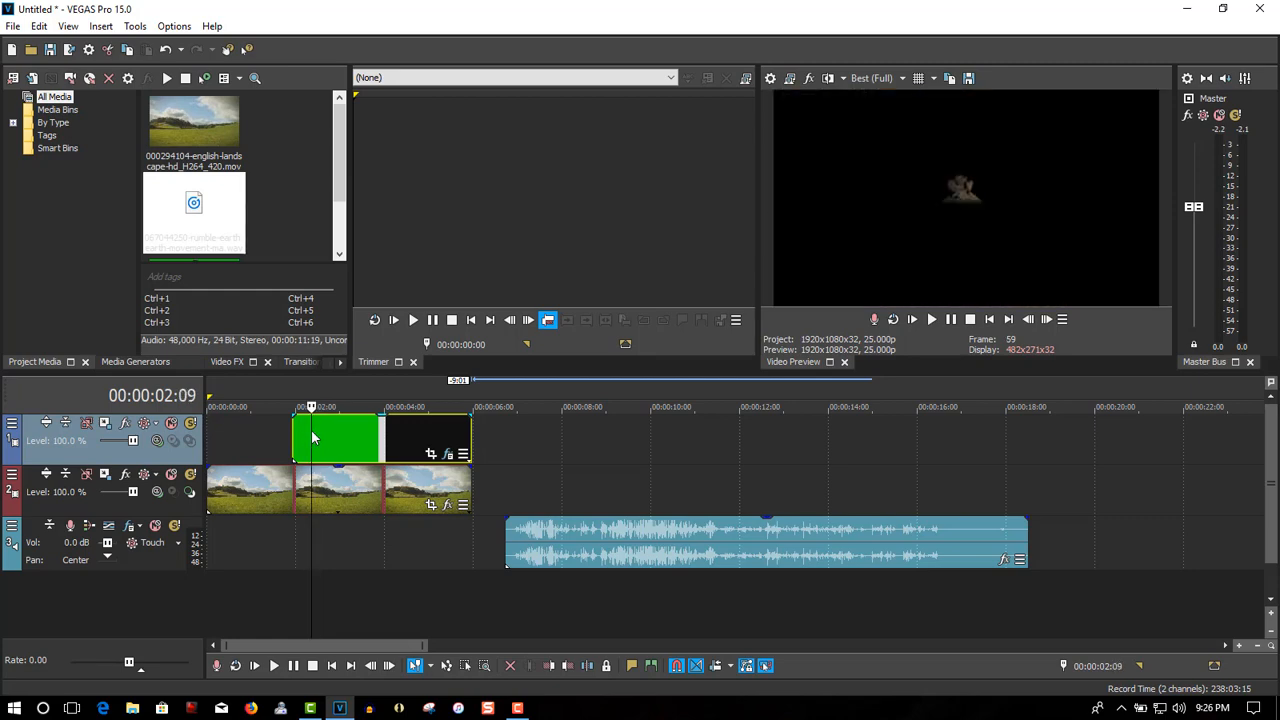
click(314, 436)
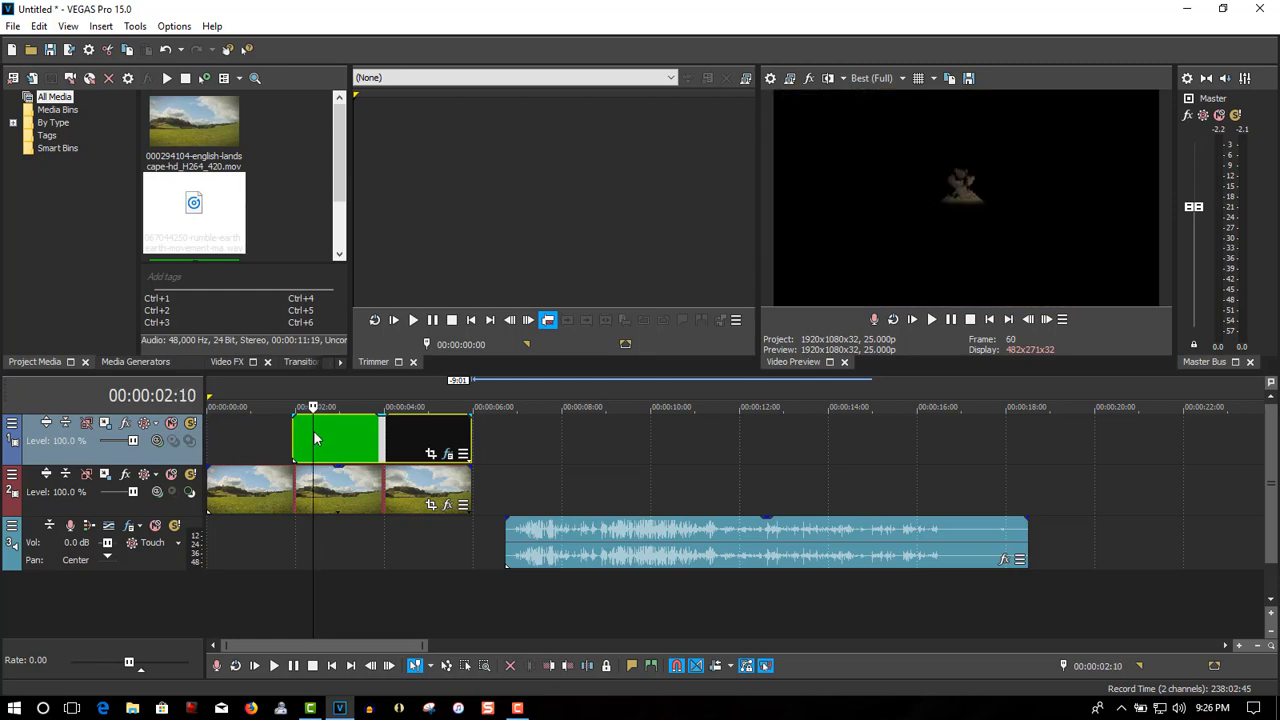
click(318, 432)
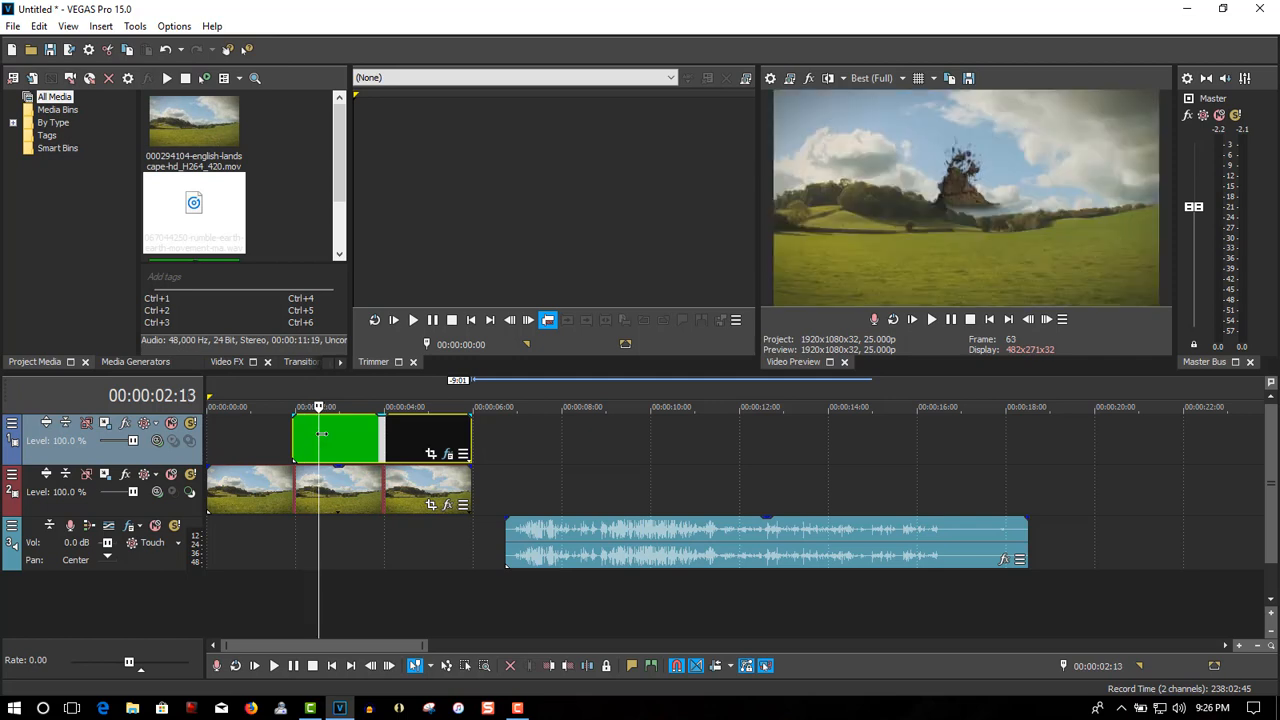
click(430, 455)
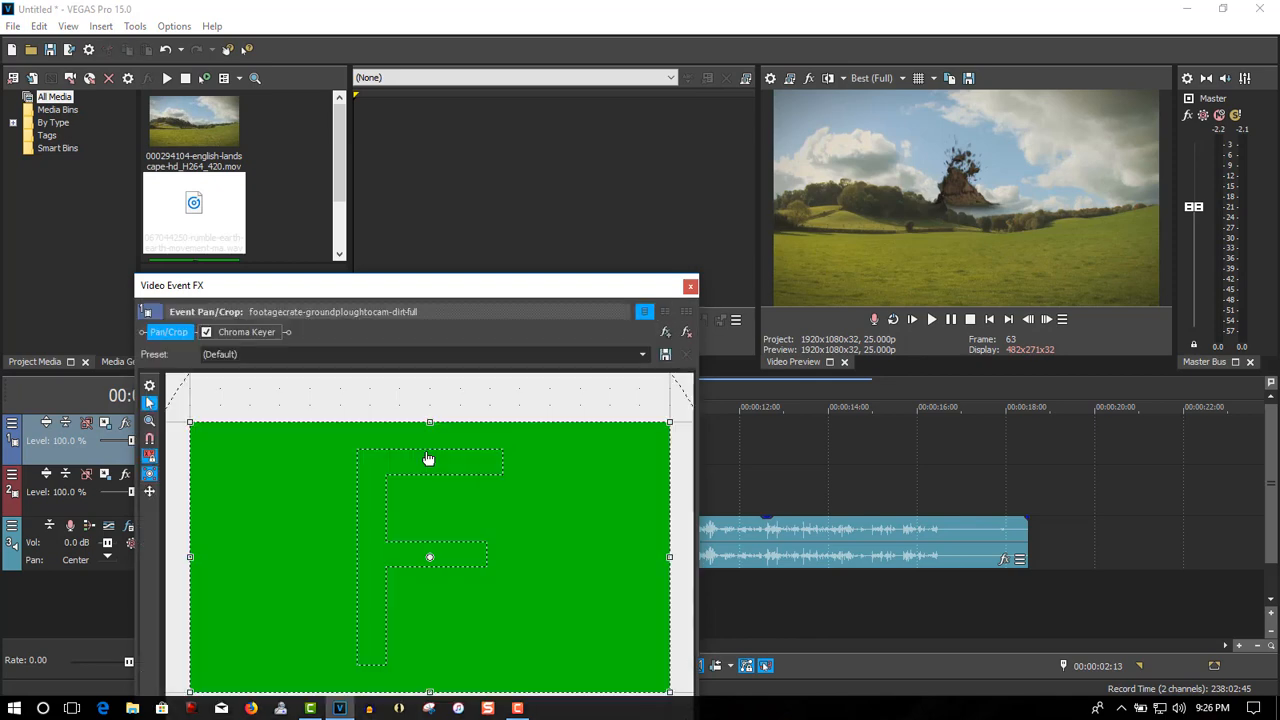
scroll(409, 466, down, 4)
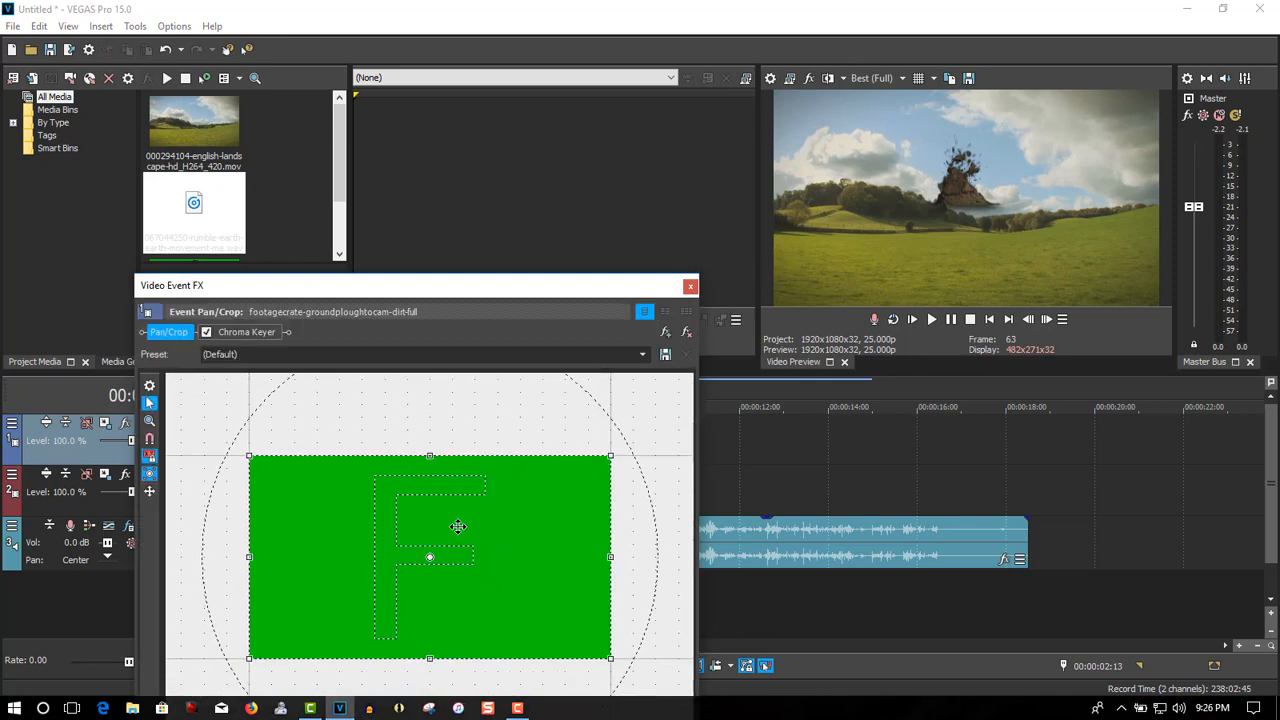
drag(457, 528, 461, 499)
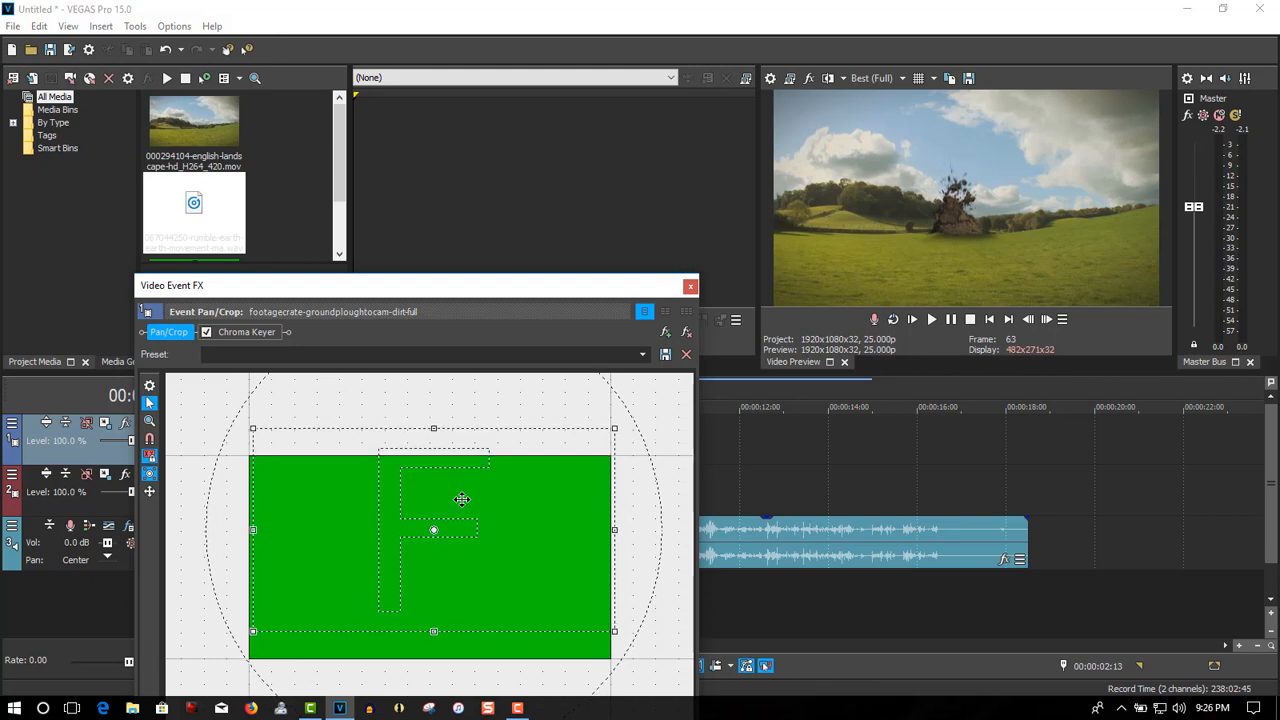
click(690, 286)
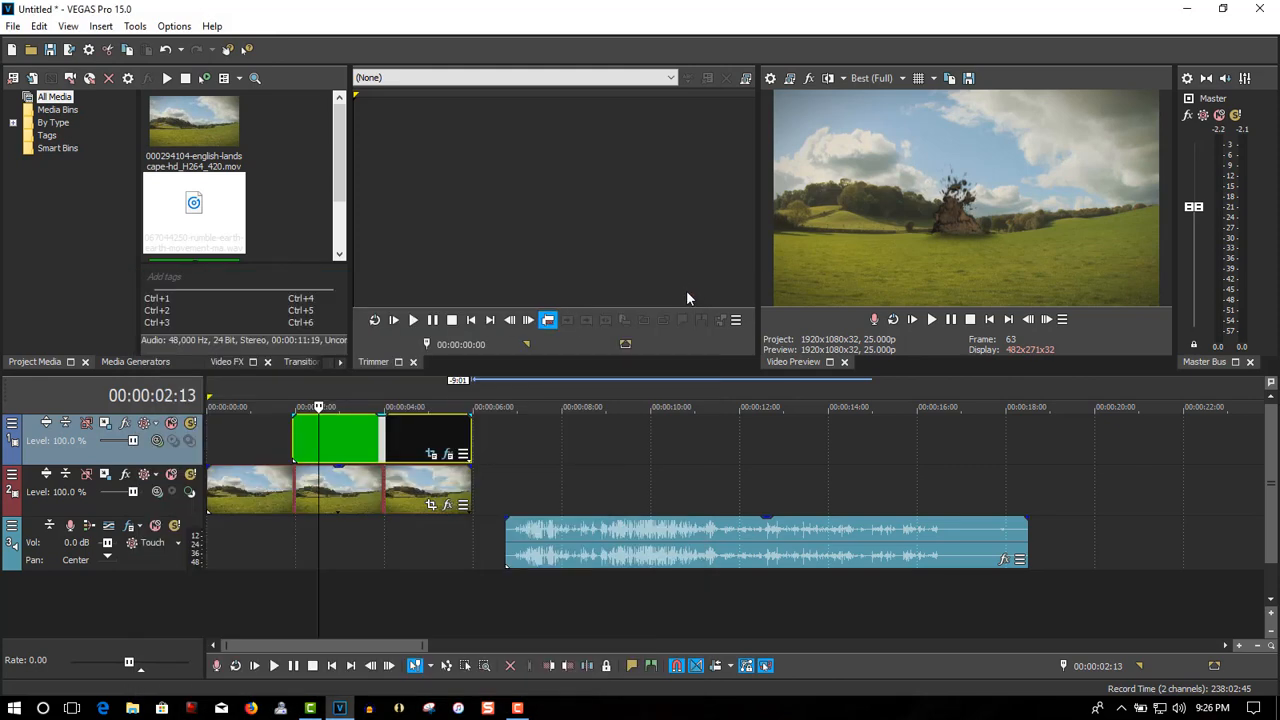
Step: Play the keyed dirt eruption over the landscape twice, starting shortly before the dirt clip each time
click(273, 383)
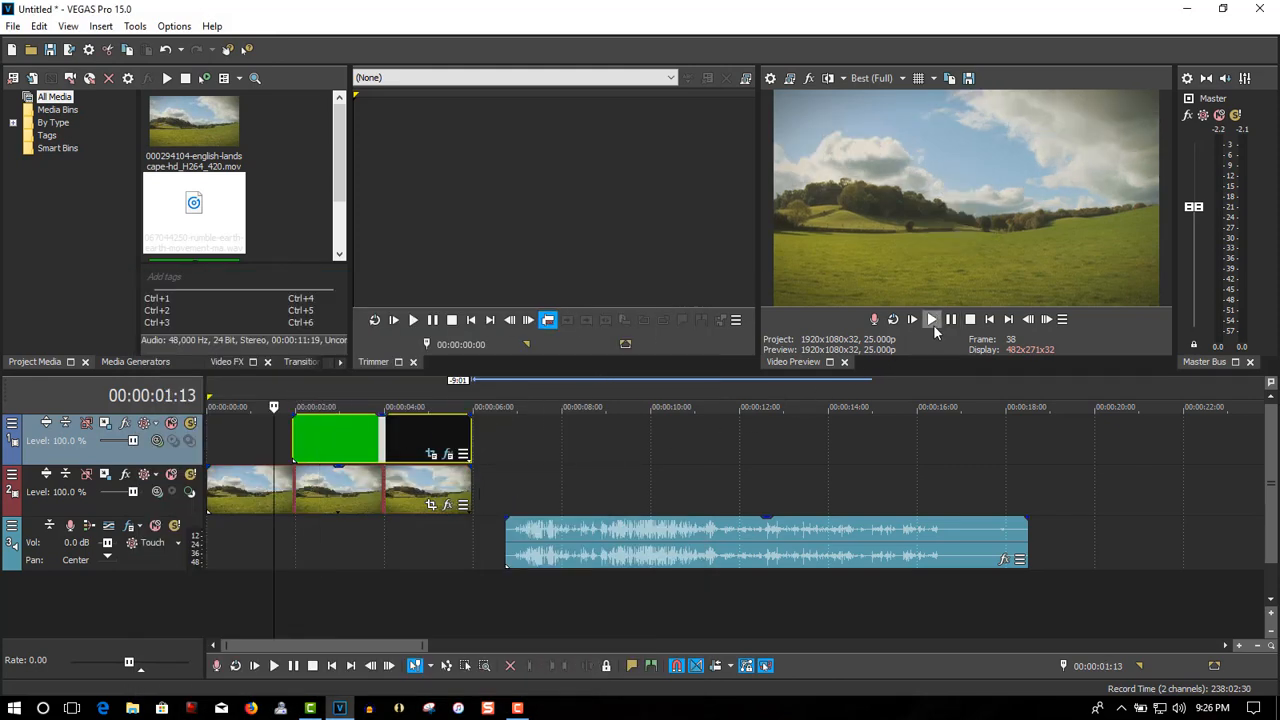
click(932, 320)
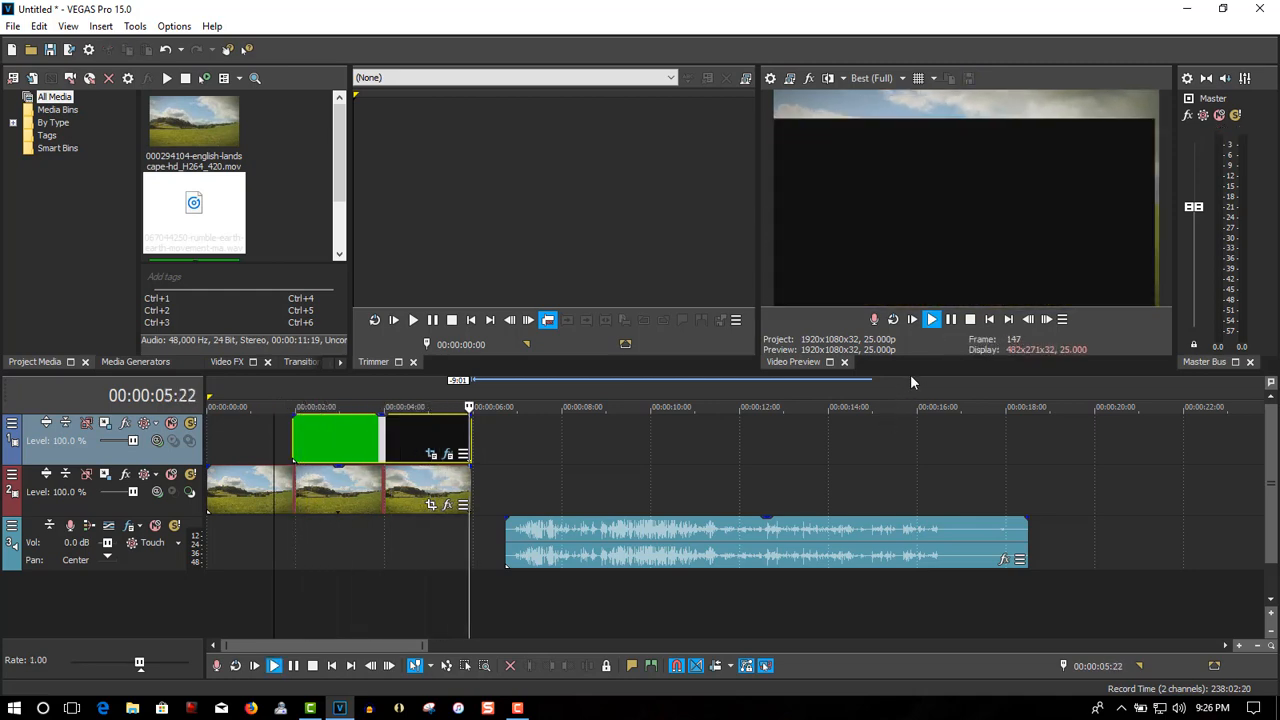
click(949, 322)
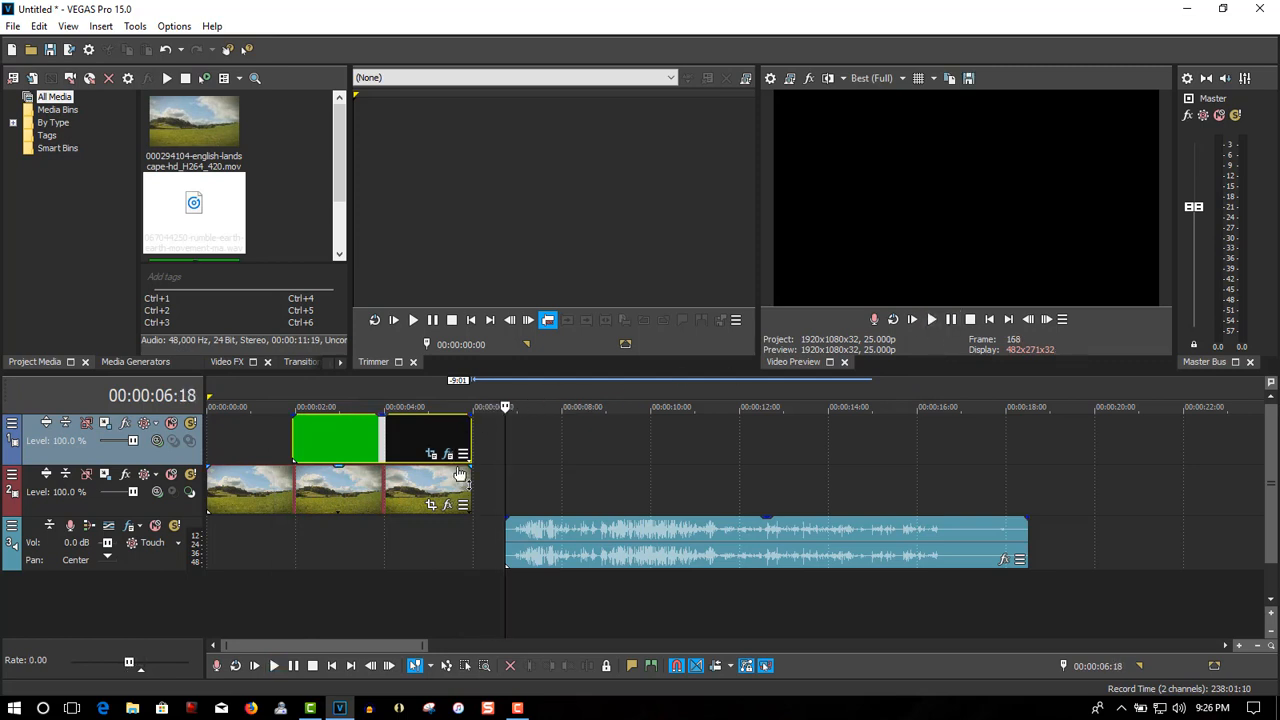
click(279, 388)
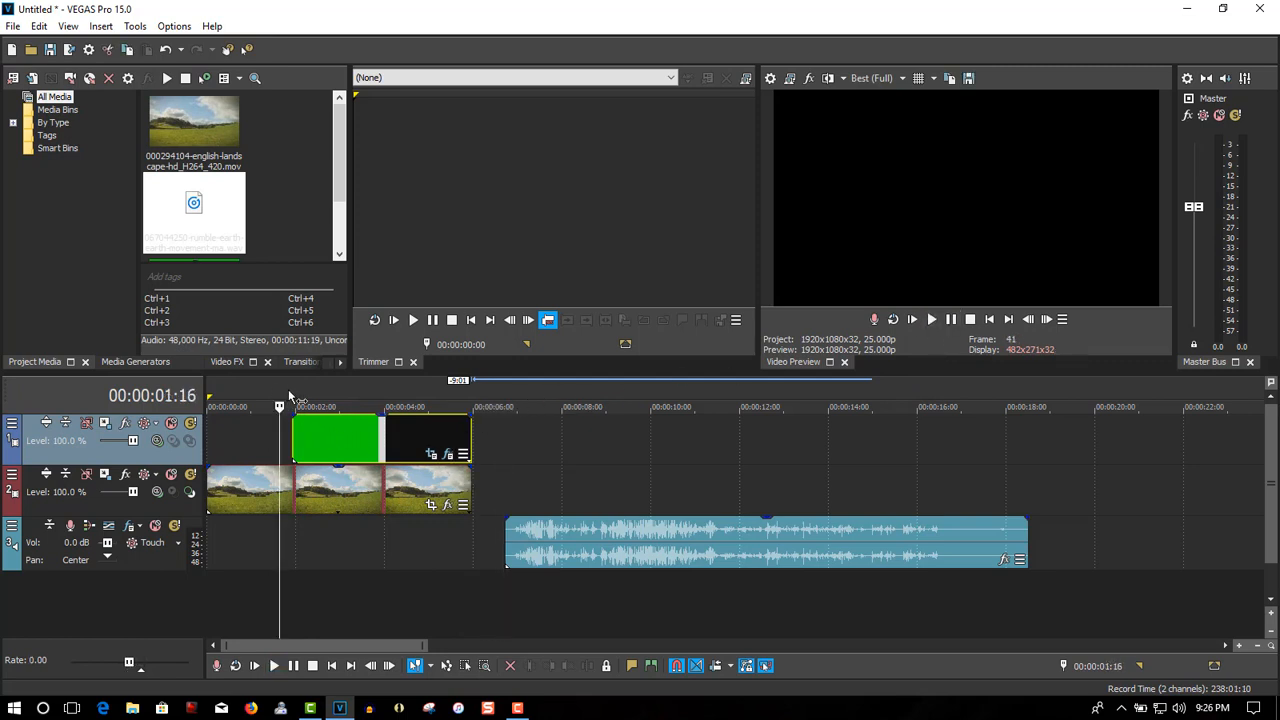
click(930, 320)
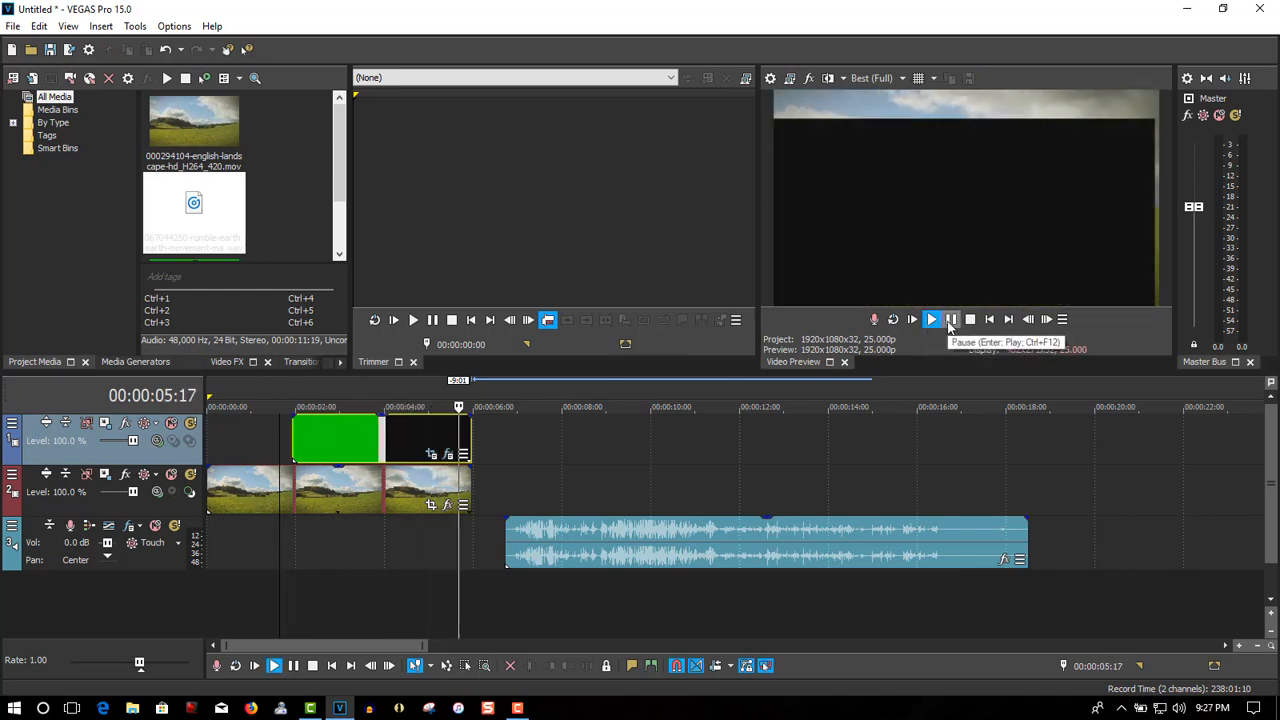
click(950, 320)
Step: Move the rumble audio to start with the dirt clip and trim its end to match the video clips
click(275, 404)
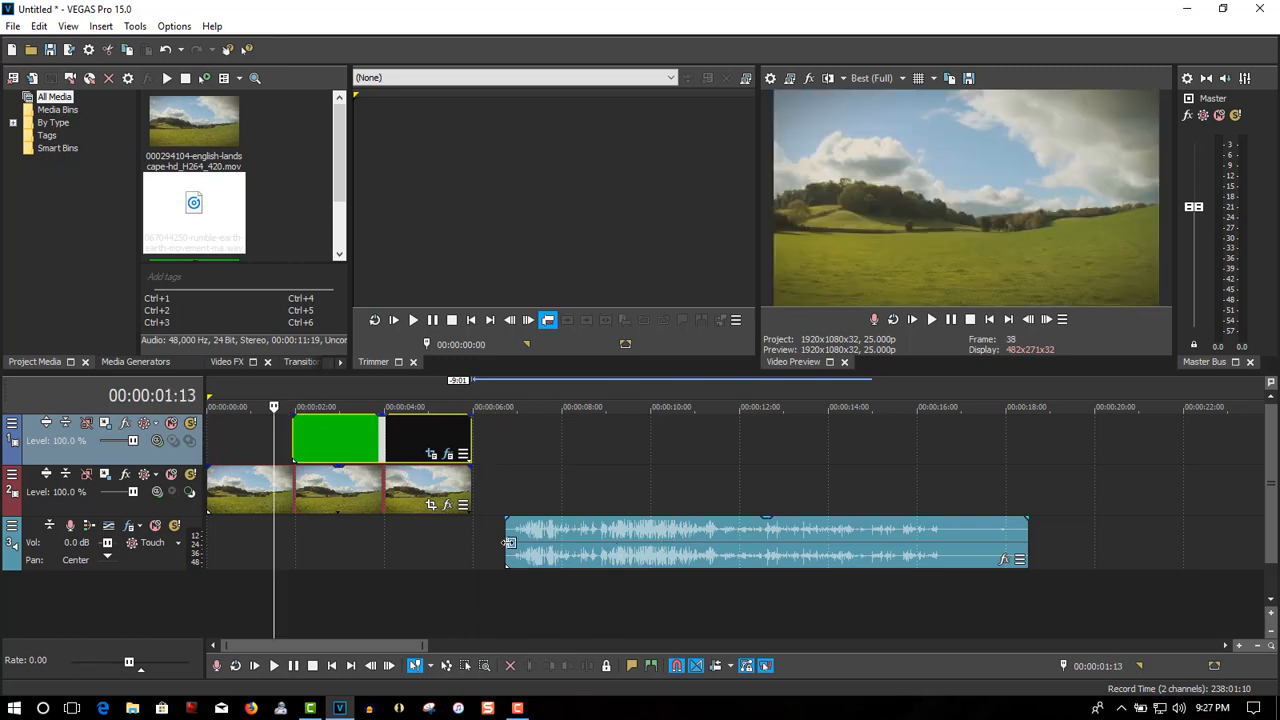
drag(507, 545, 350, 557)
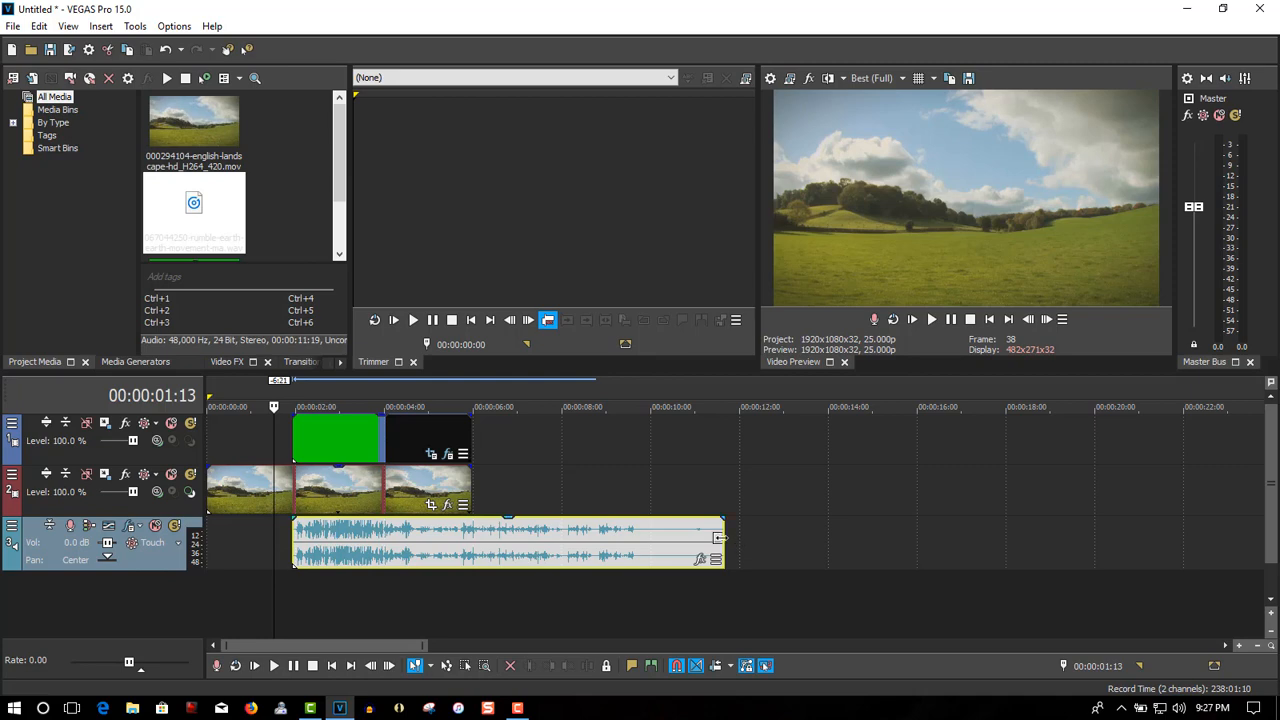
drag(722, 540, 476, 531)
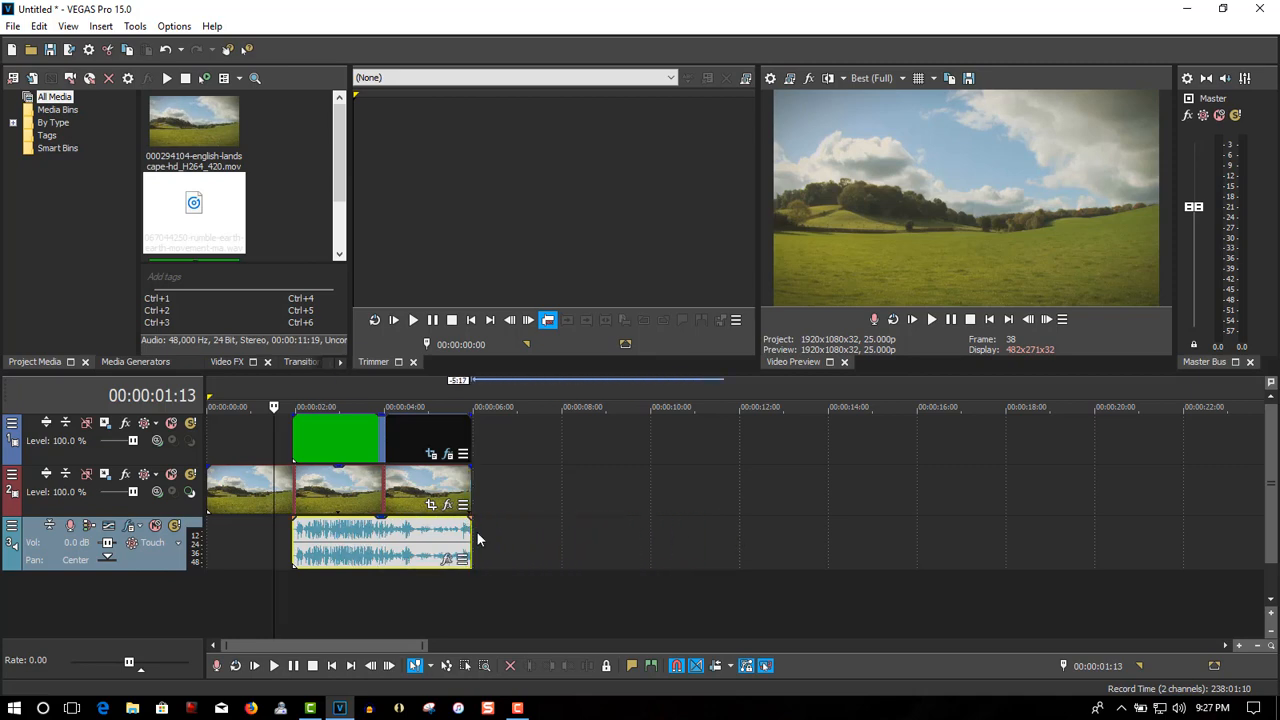
Step: Play the composite with its rumble sound from 00:00:01:00 to check the finished effect
click(250, 398)
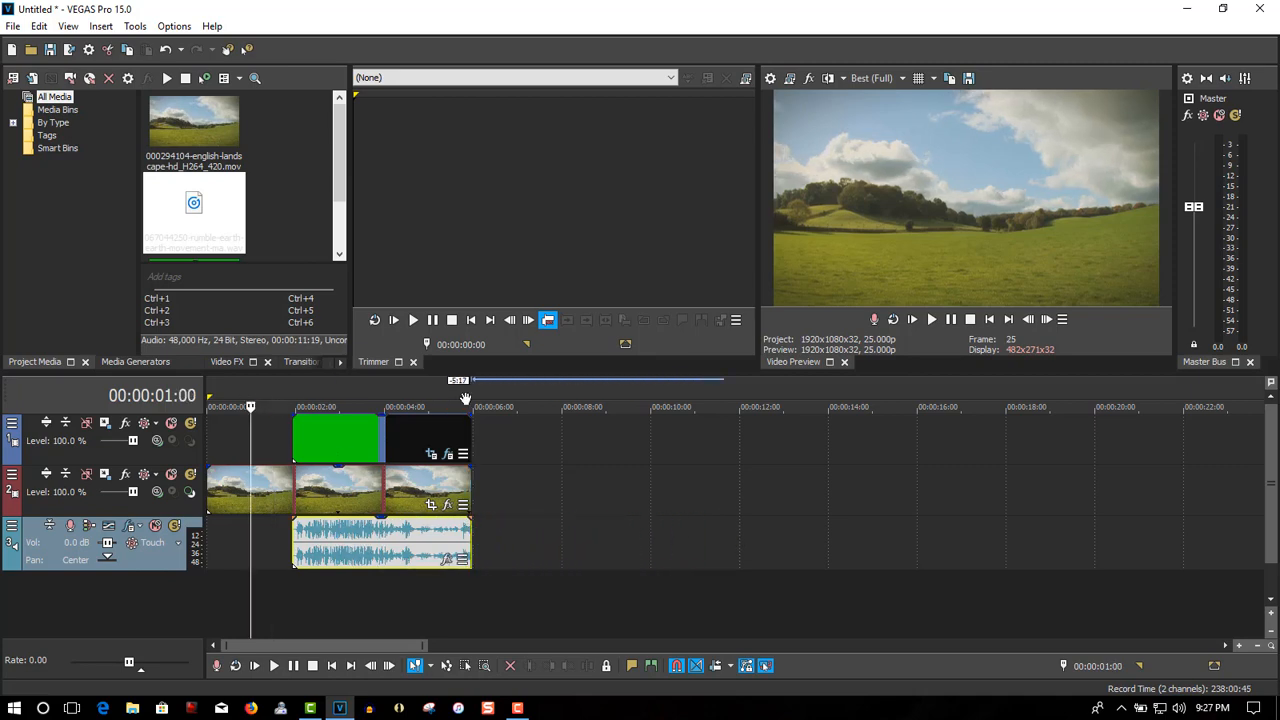
click(932, 320)
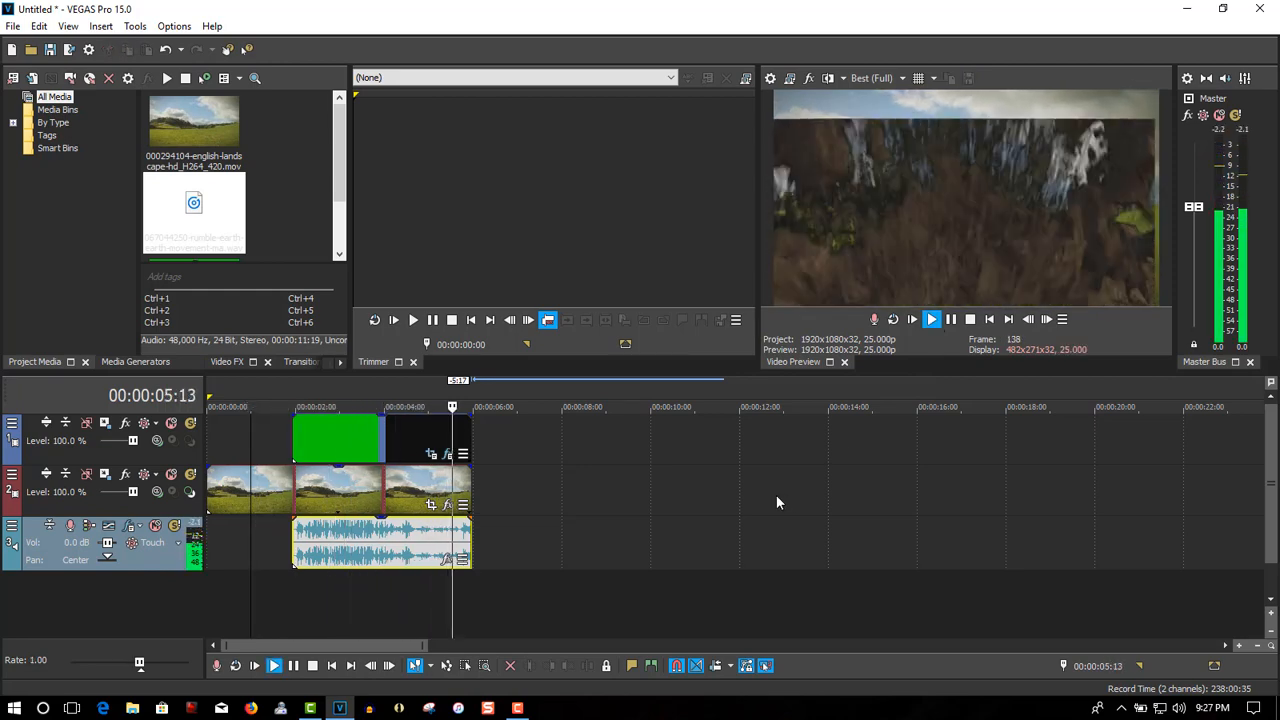
click(952, 320)
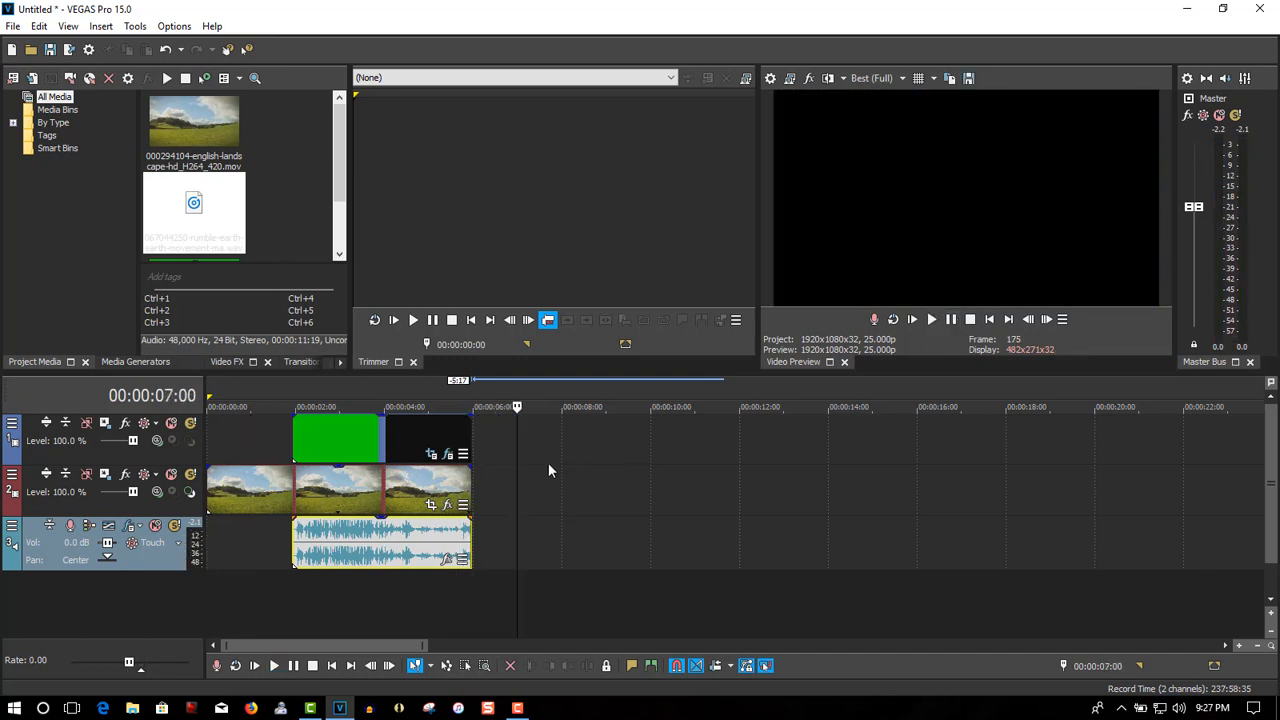
click(267, 400)
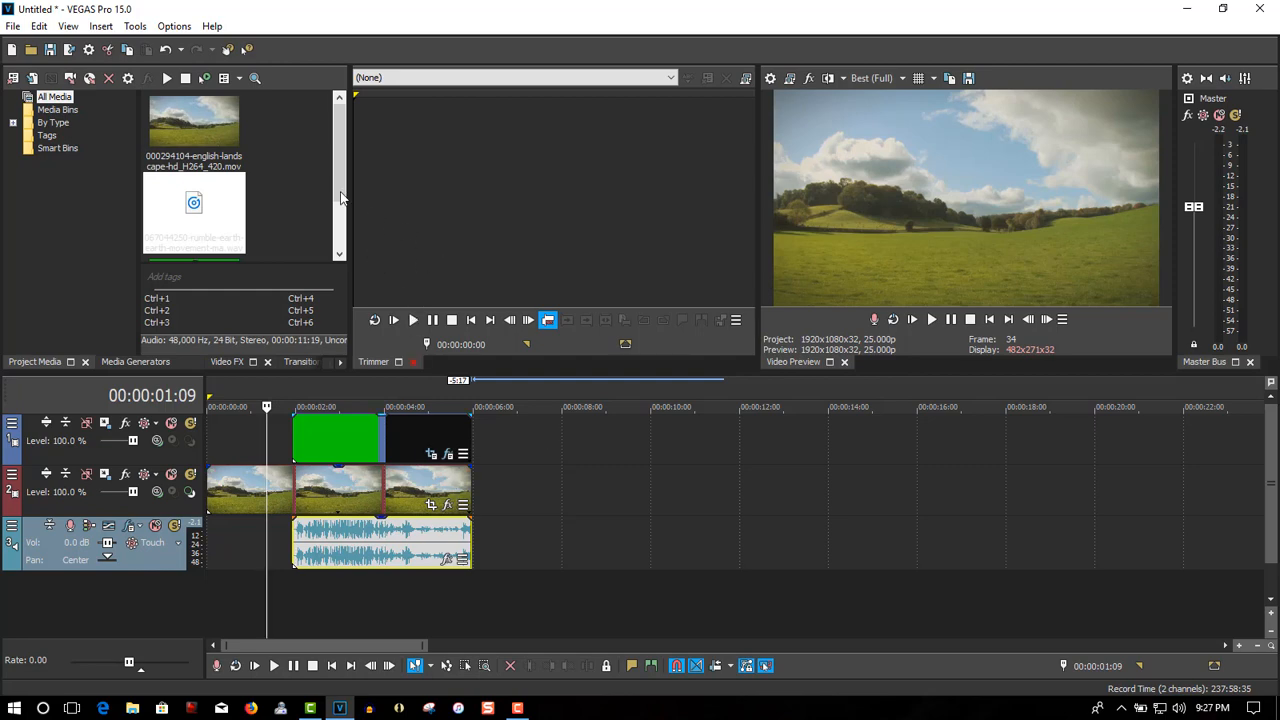
drag(336, 168, 334, 208)
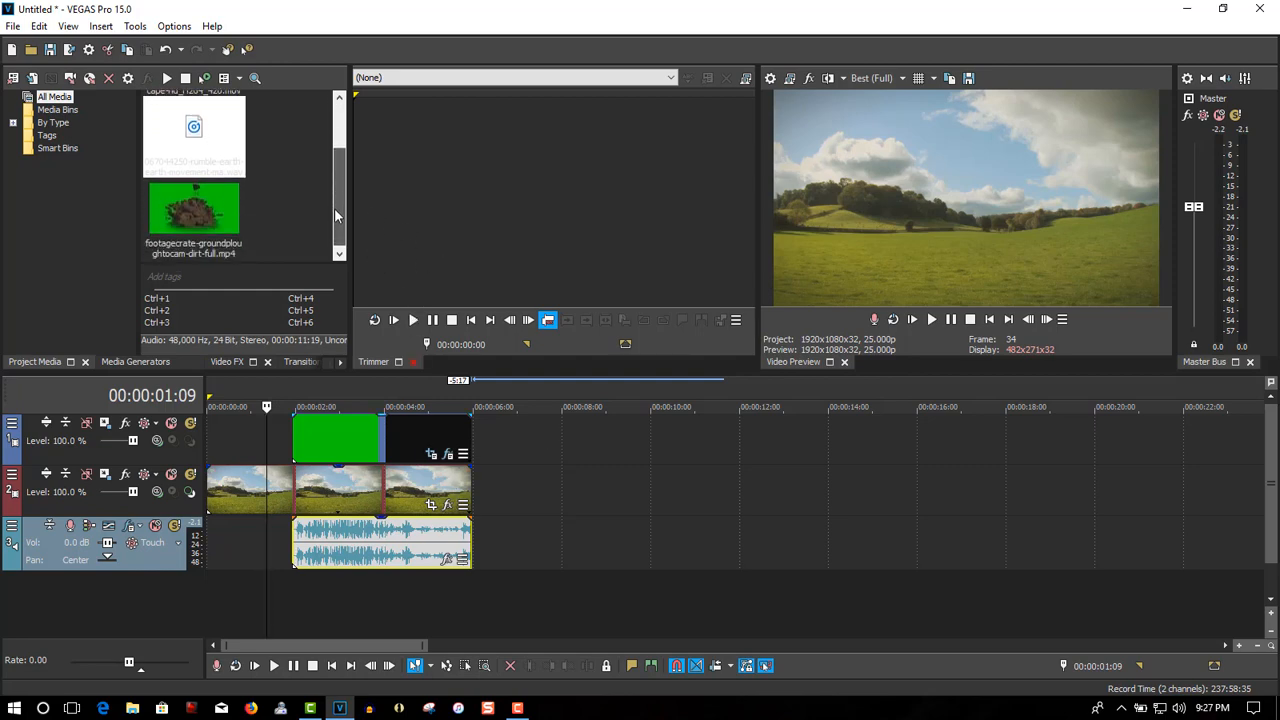
click(225, 212)
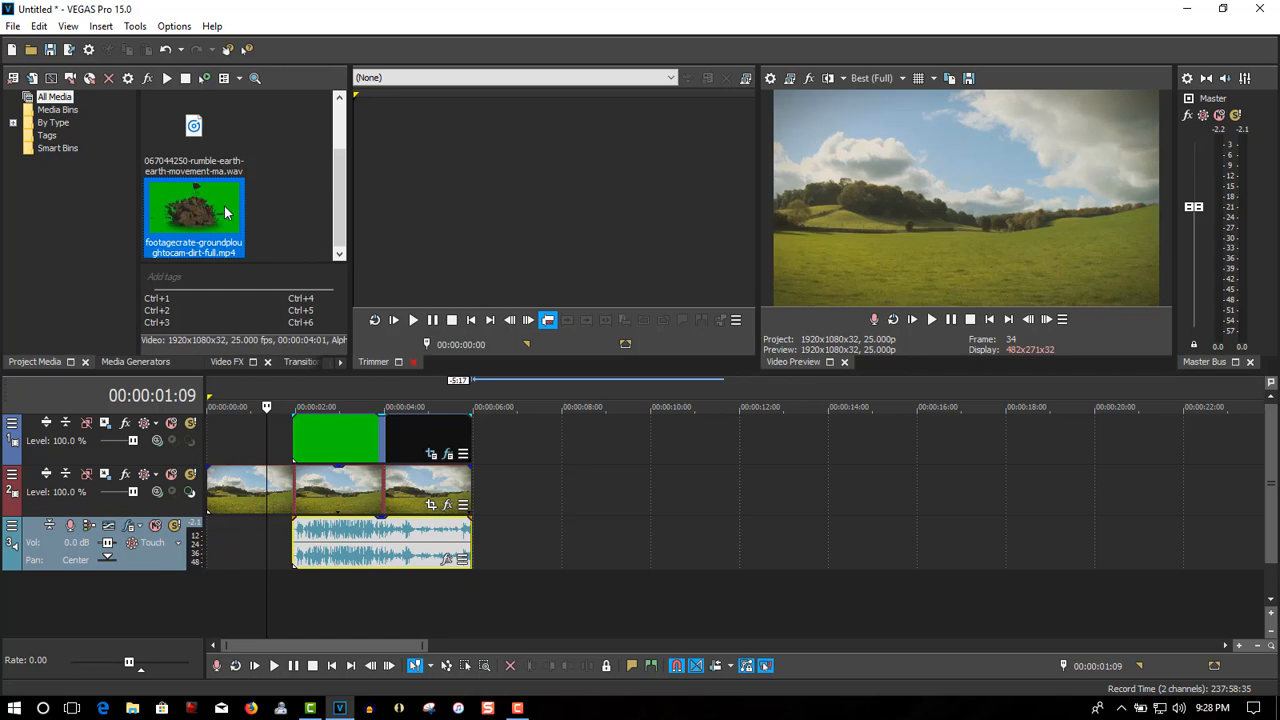
click(259, 425)
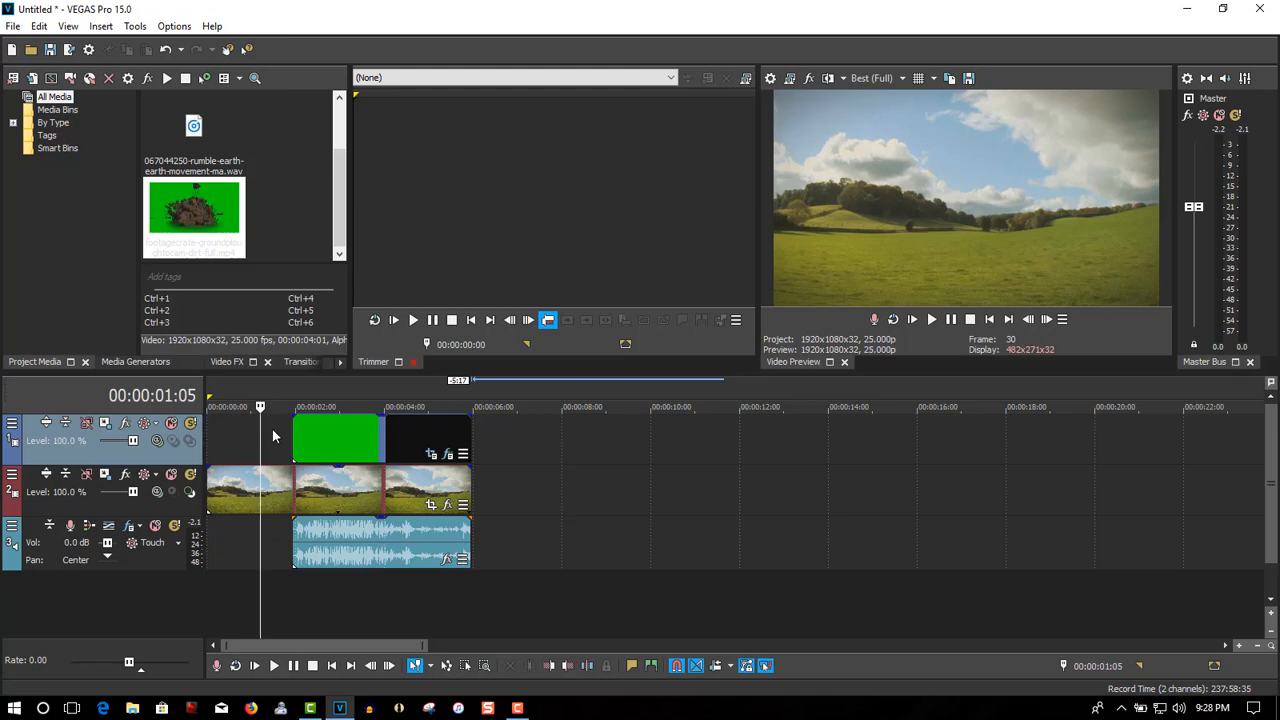